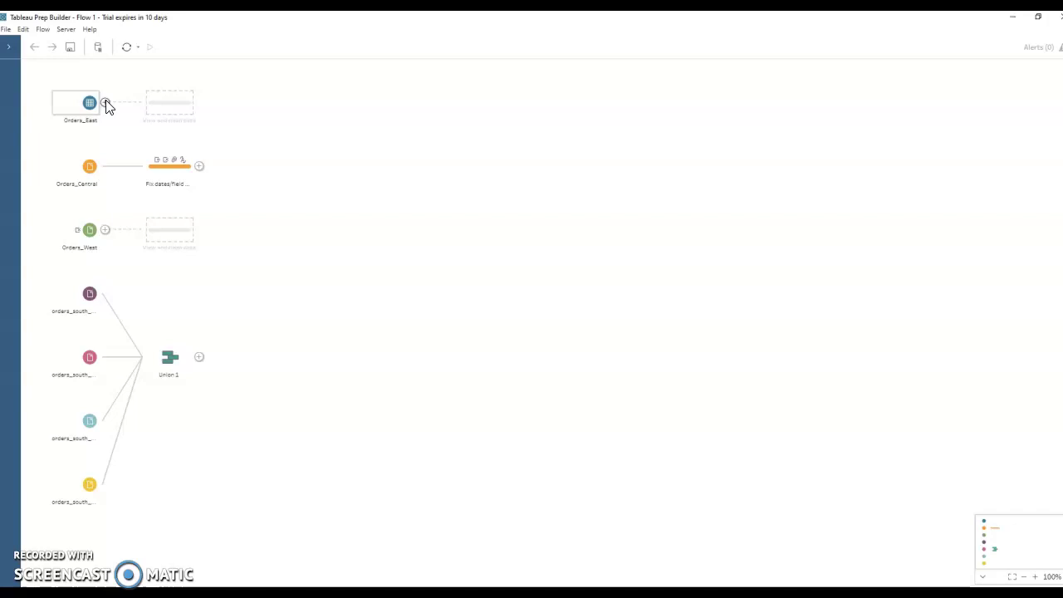
Step: Add a Clean Step after Orders_East and search its fields for Sales
{"action": "left_click", "coordinate": [106, 103]}
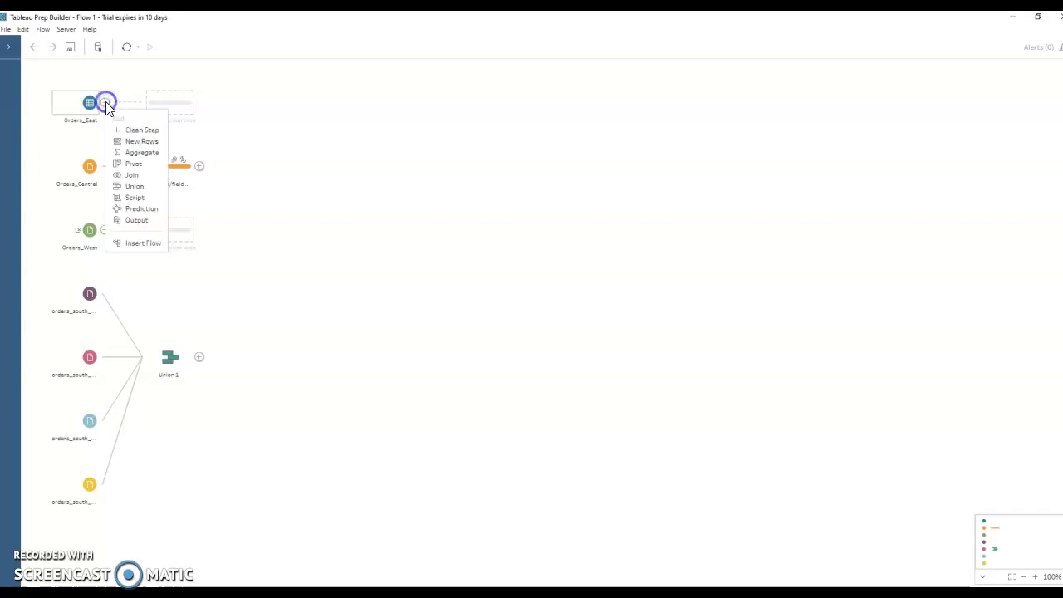
{"action": "left_click", "coordinate": [139, 133]}
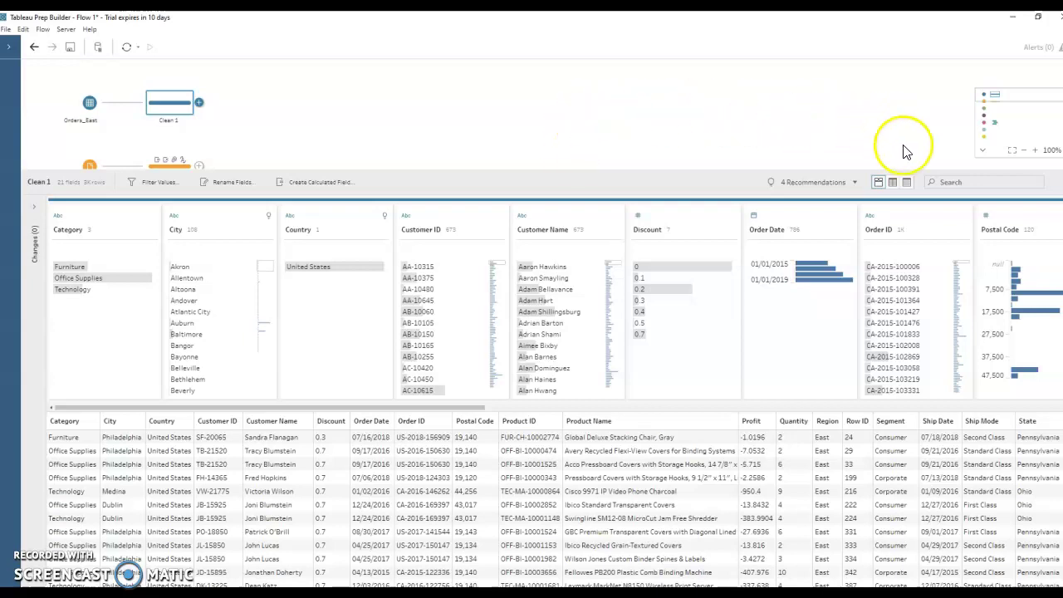
{"action": "left_click", "coordinate": [932, 182]}
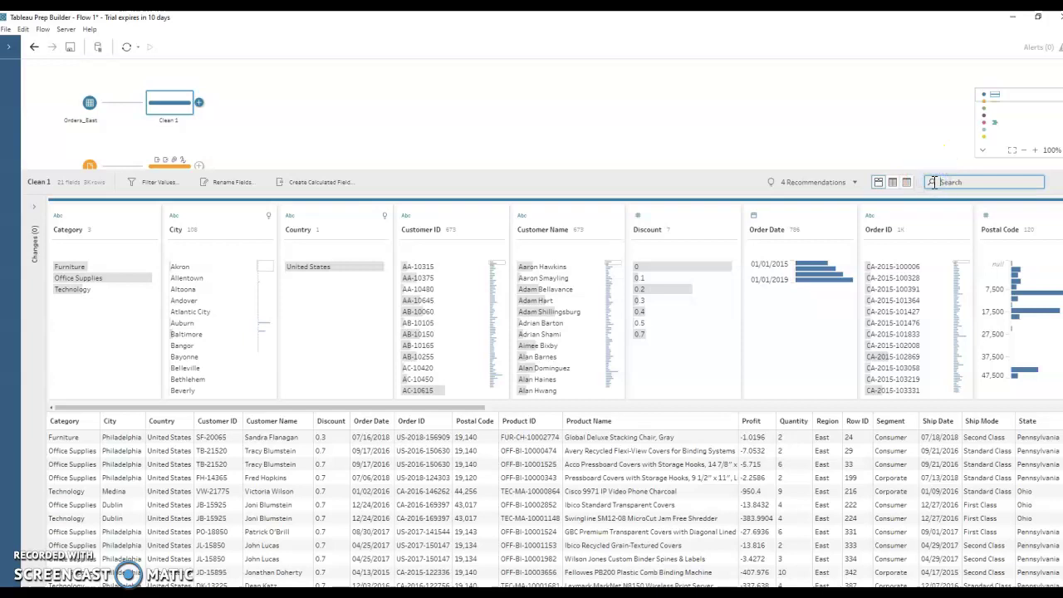
{"action": "type", "text": "Sales"}
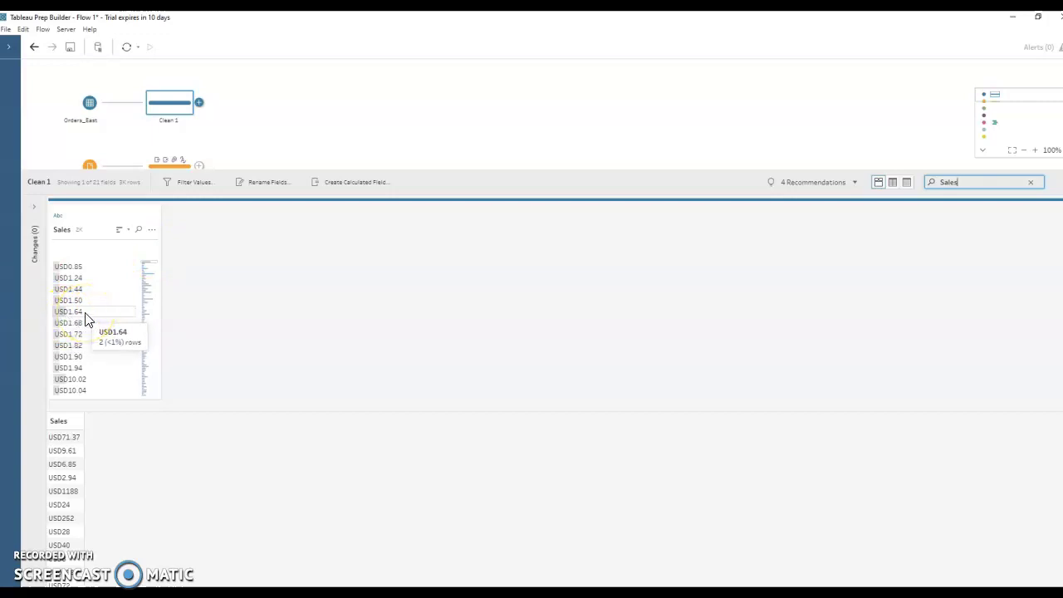
Step: Clean the Sales field in the Orders_East clean step by removing letters from its values
{"action": "left_click", "coordinate": [151, 230]}
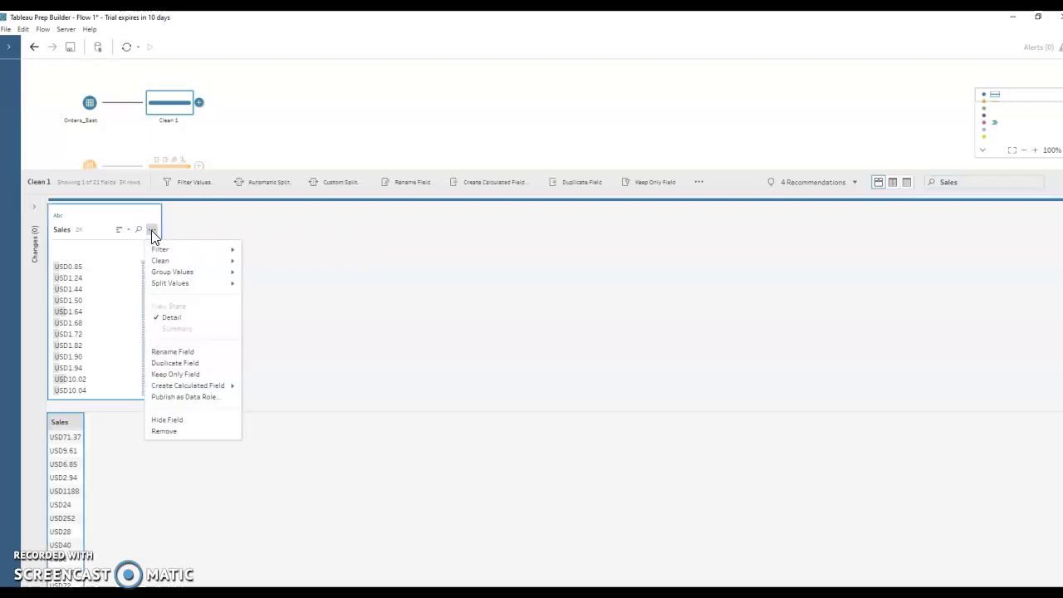
{"action": "left_click", "coordinate": [161, 261]}
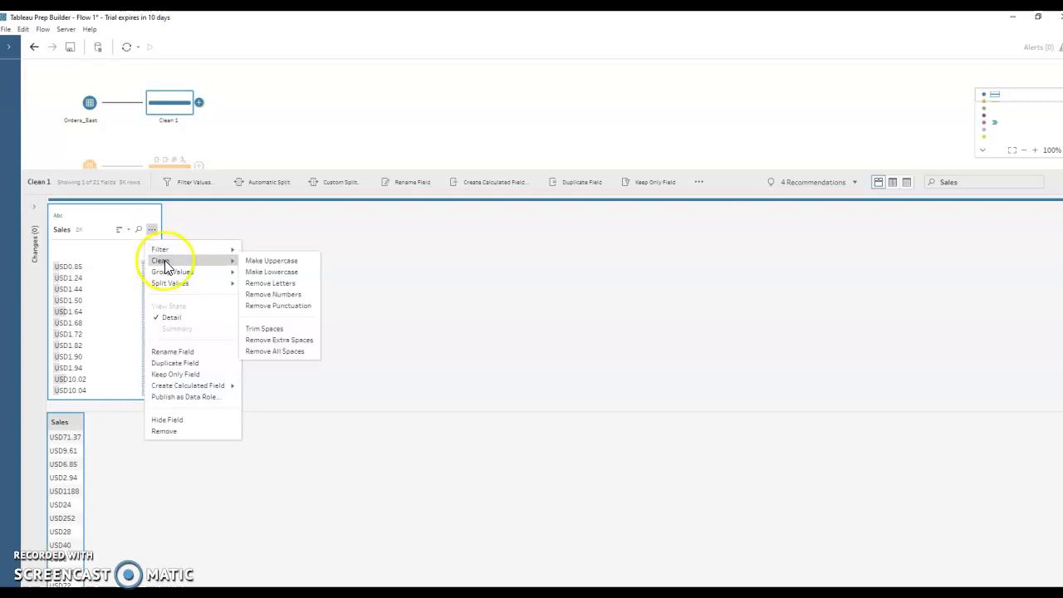
{"action": "left_click", "coordinate": [267, 284]}
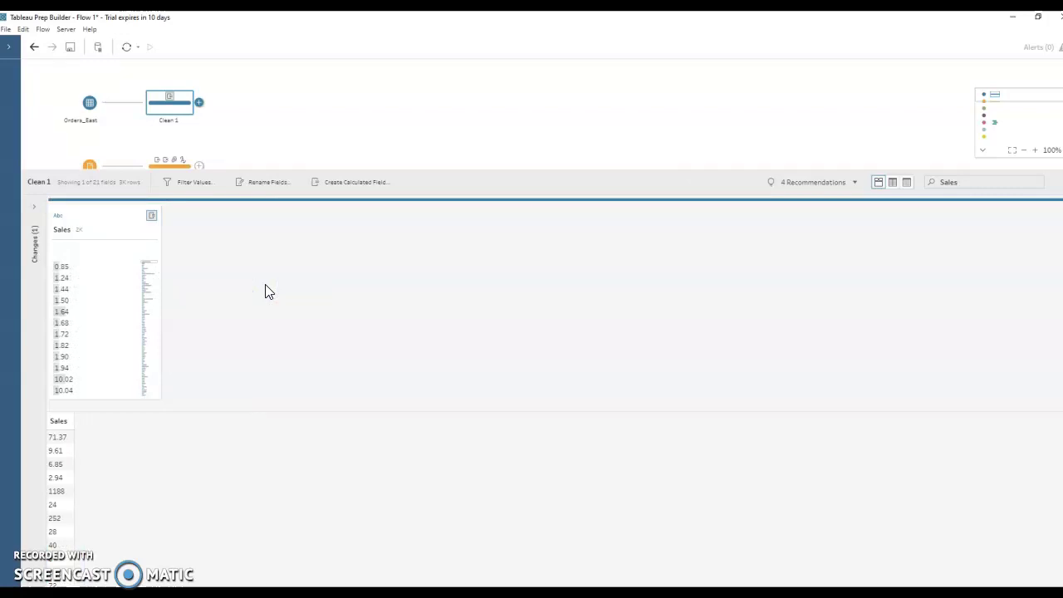
Step: Change the data type of the Sales field from string to decimal number
{"action": "left_click", "coordinate": [58, 216]}
{"action": "left_click", "coordinate": [101, 246]}
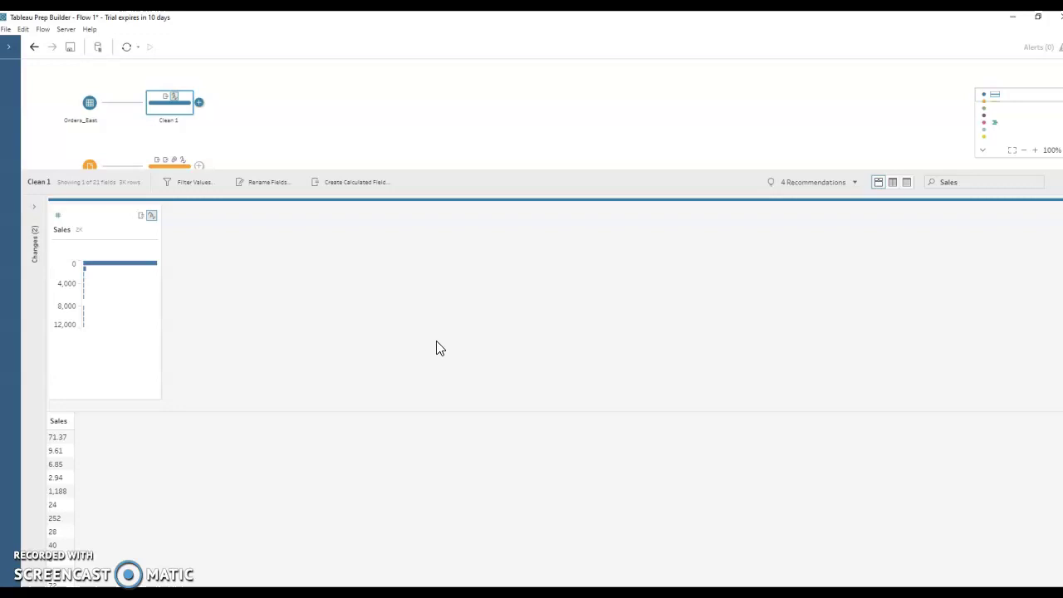
{"action": "left_click", "coordinate": [437, 343]}
Step: Rename the clean step after Orders_East as "Change data type"
{"action": "left_click", "coordinate": [334, 118]}
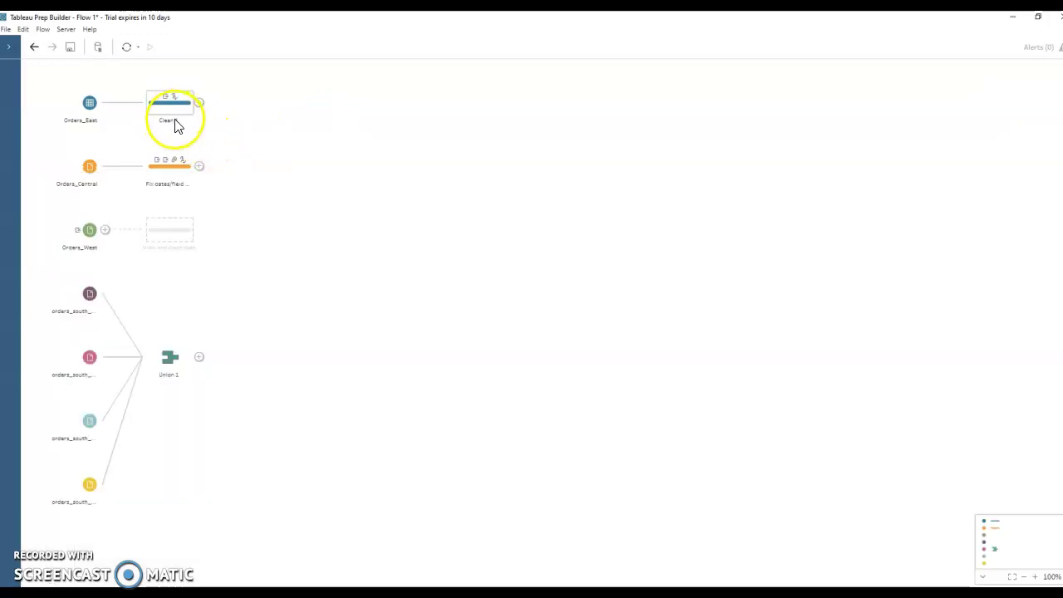
{"action": "right_click", "coordinate": [175, 125]}
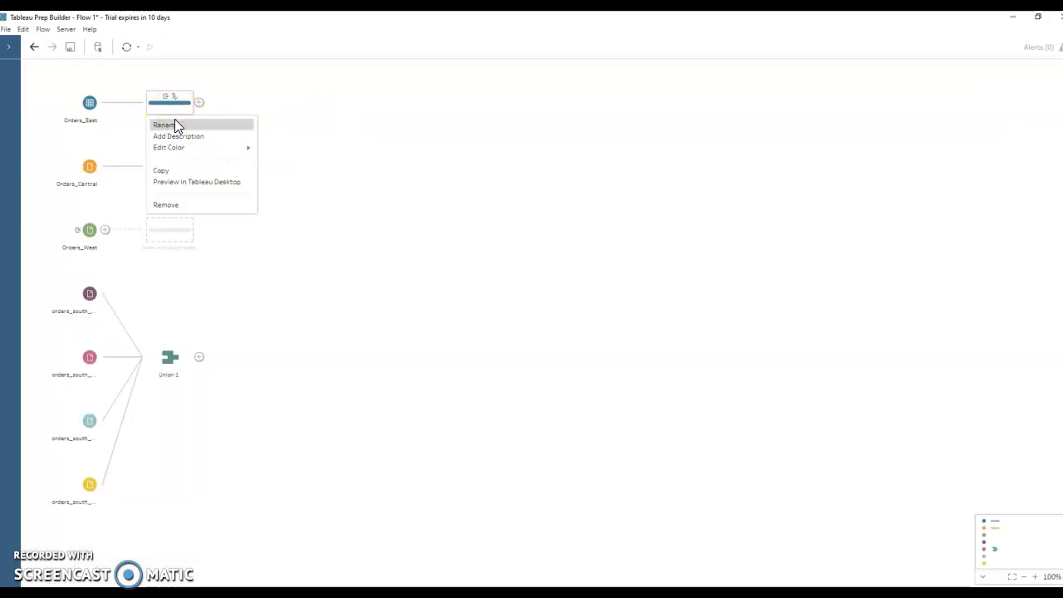
{"action": "left_click", "coordinate": [171, 125]}
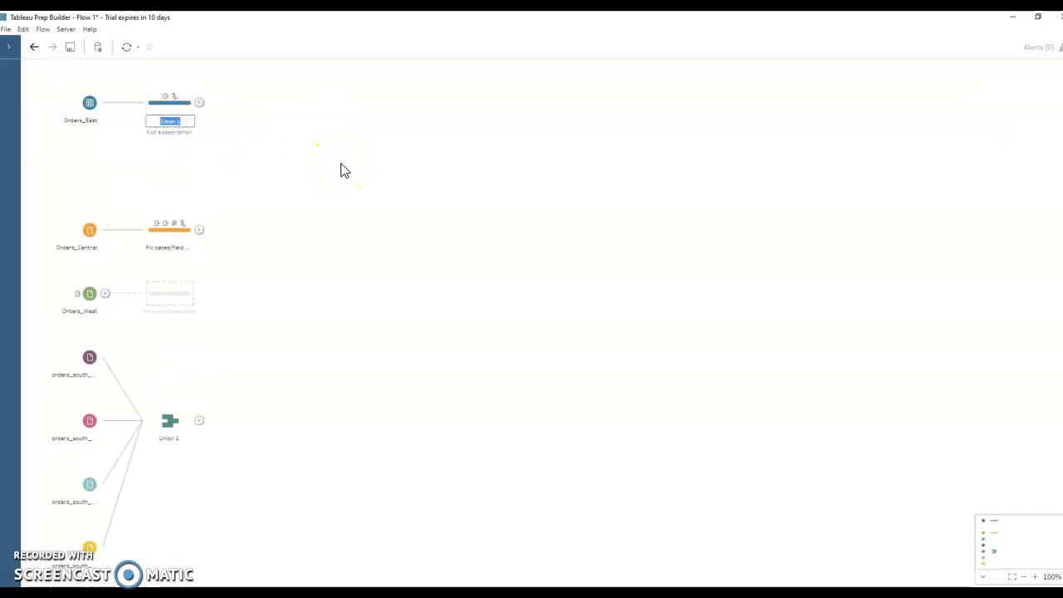
{"action": "type", "text": "Change data type"}
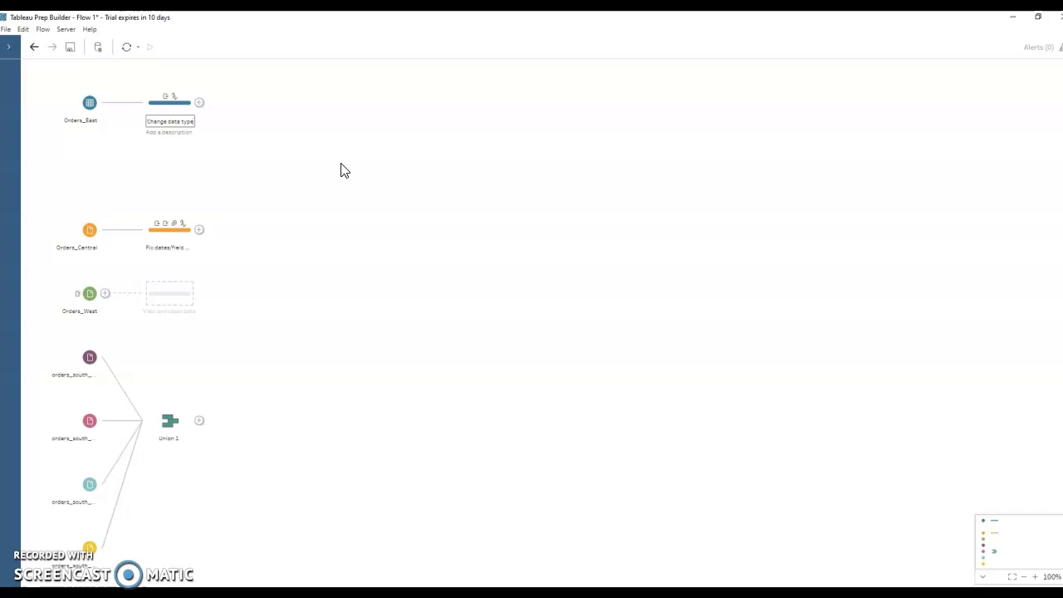
{"action": "key", "text": "Return"}
{"action": "left_click", "coordinate": [356, 266]}
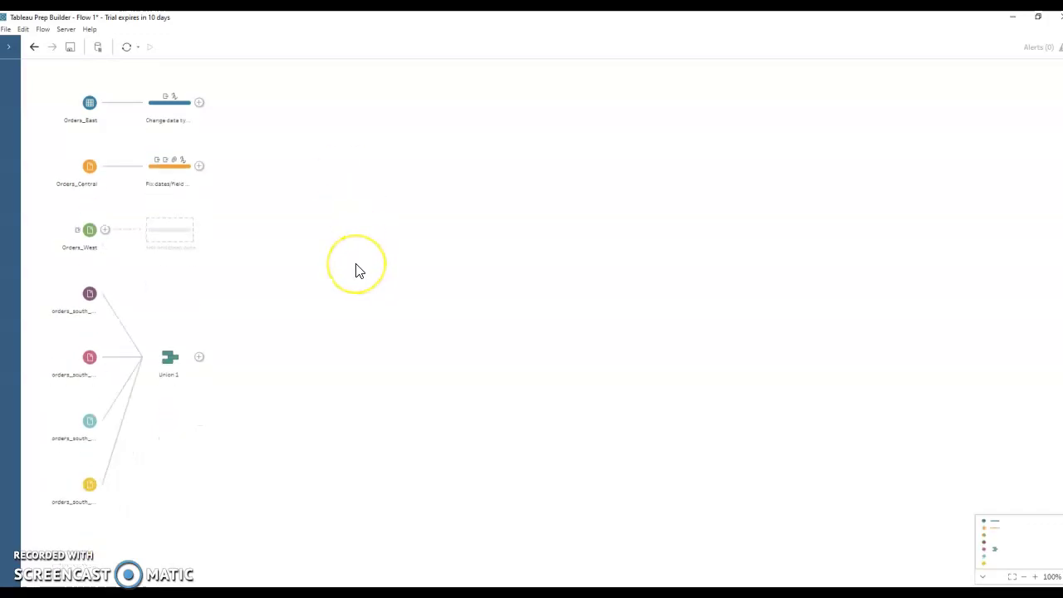
Step: Add a Clean Step after Orders_West and replace the field search with State
{"action": "left_click", "coordinate": [105, 230]}
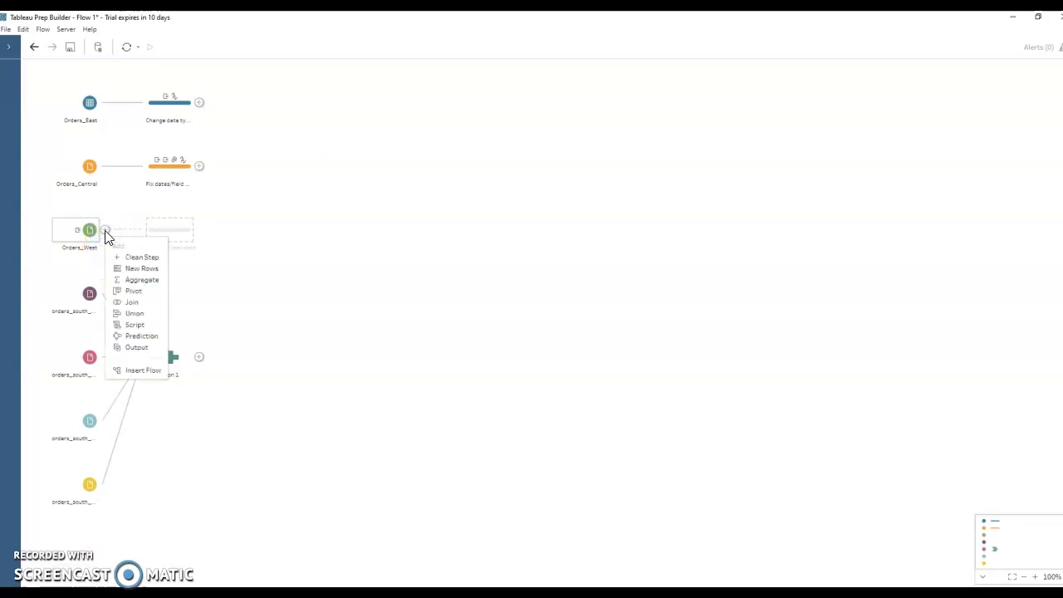
{"action": "left_click", "coordinate": [141, 262]}
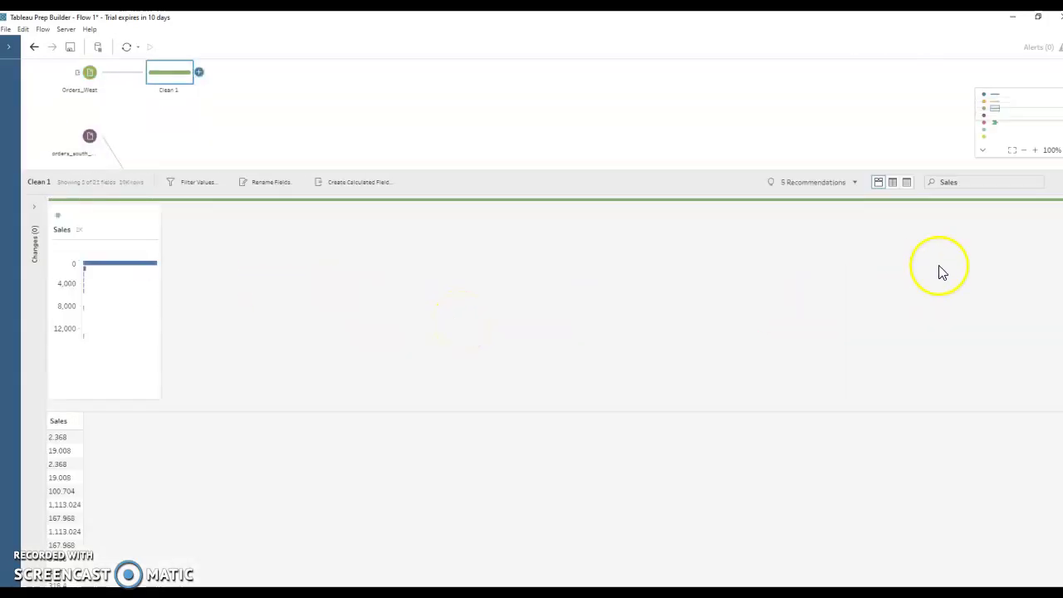
{"action": "left_click", "coordinate": [968, 182]}
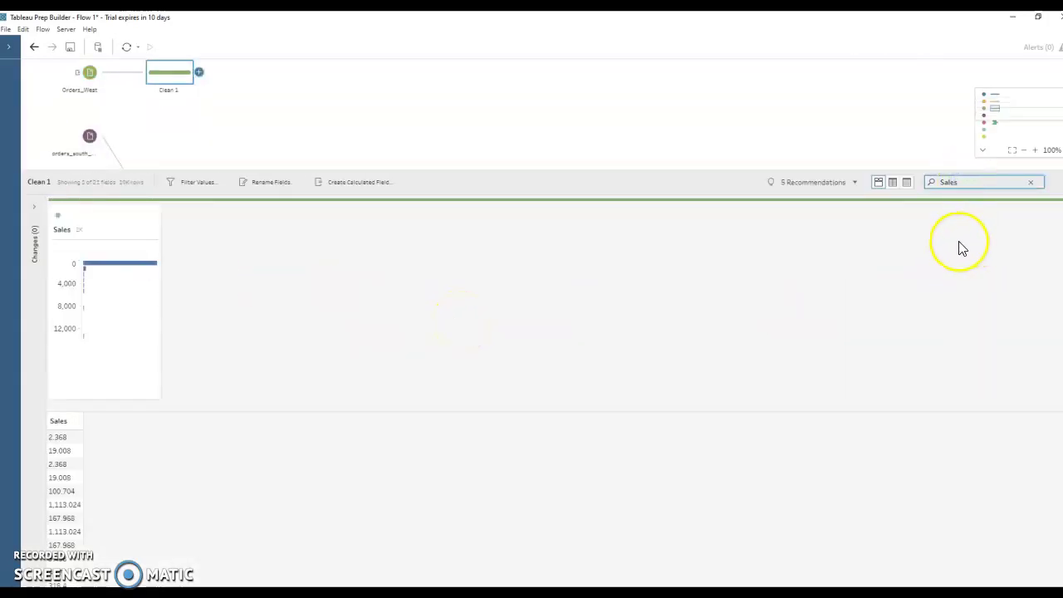
{"action": "left_click", "coordinate": [1033, 183]}
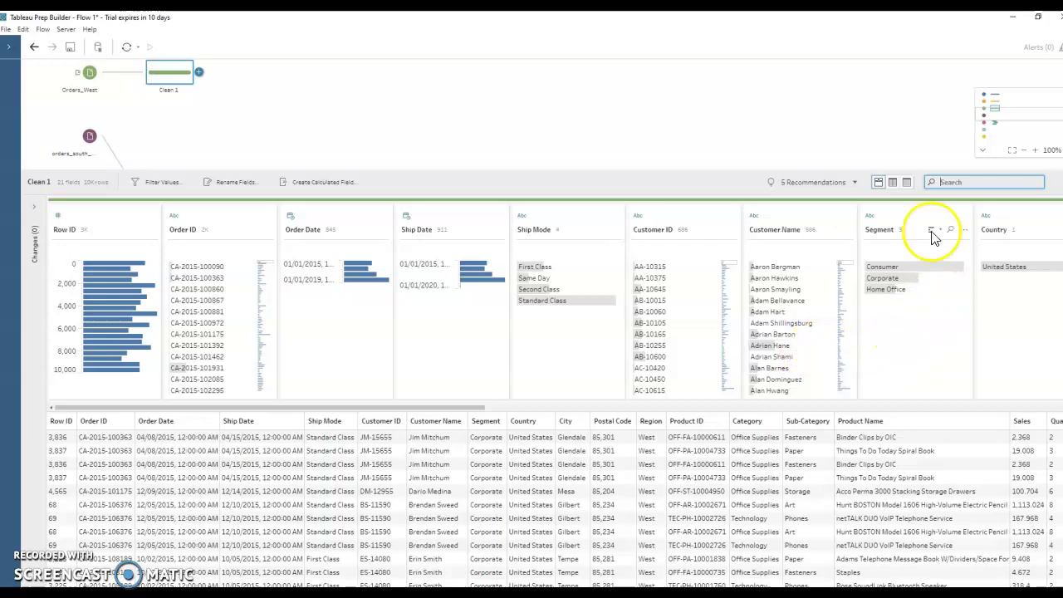
{"action": "left_click", "coordinate": [948, 186]}
{"action": "type", "text": "Sta"}
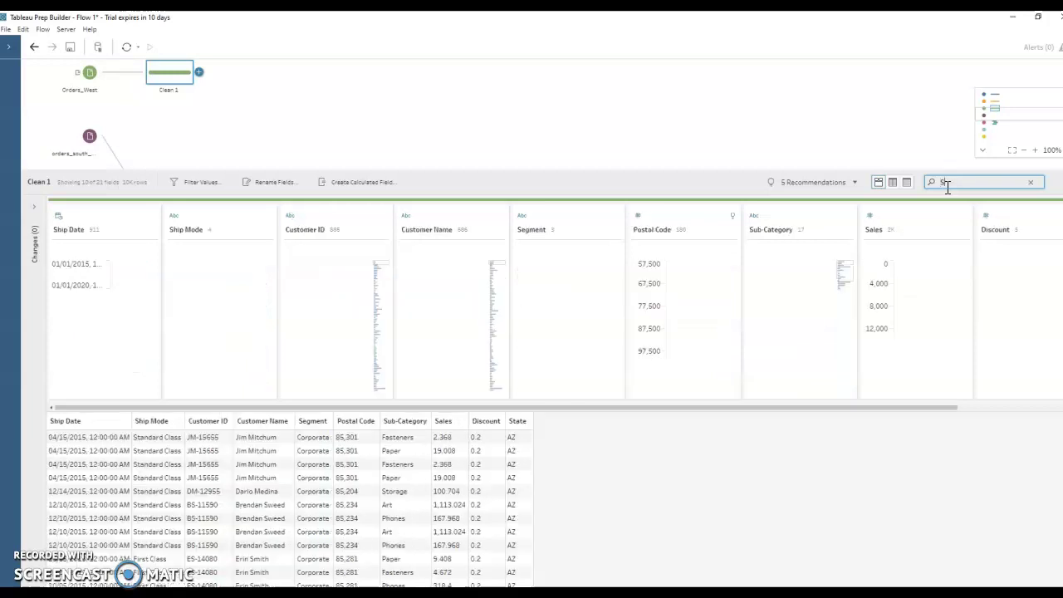
{"action": "type", "text": "te"}
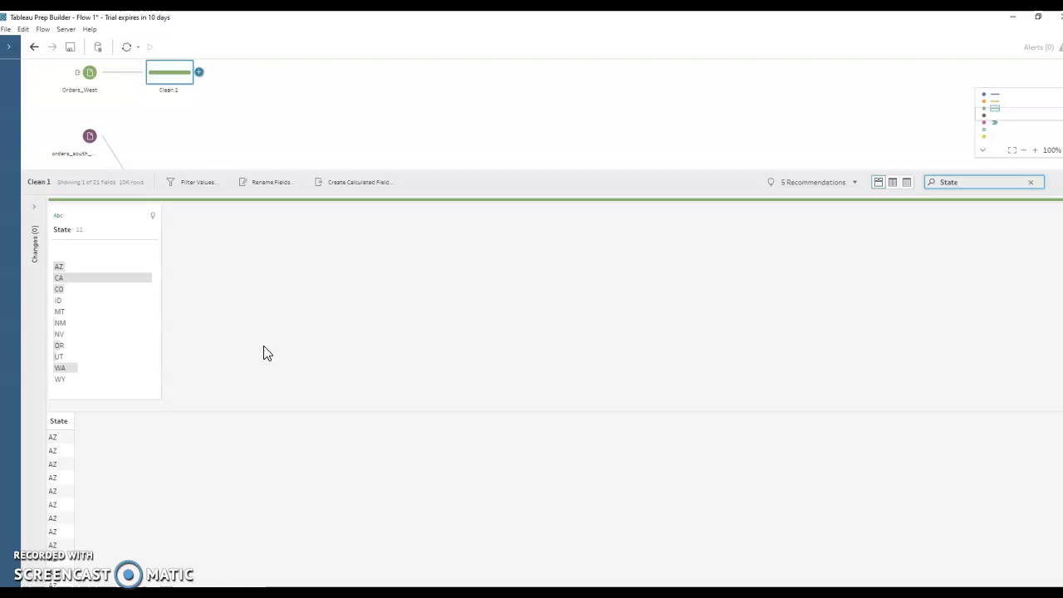
Step: Group the State field's values by Manual Selection and replace the value AZ with Arizona
{"action": "left_click", "coordinate": [227, 329]}
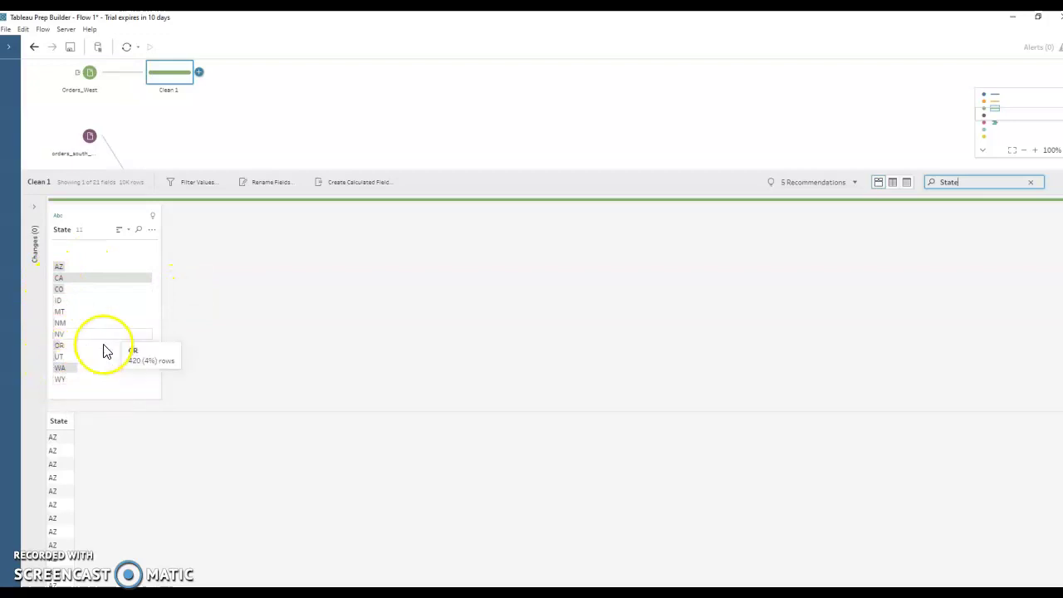
{"action": "left_click", "coordinate": [151, 229]}
{"action": "left_click", "coordinate": [178, 270]}
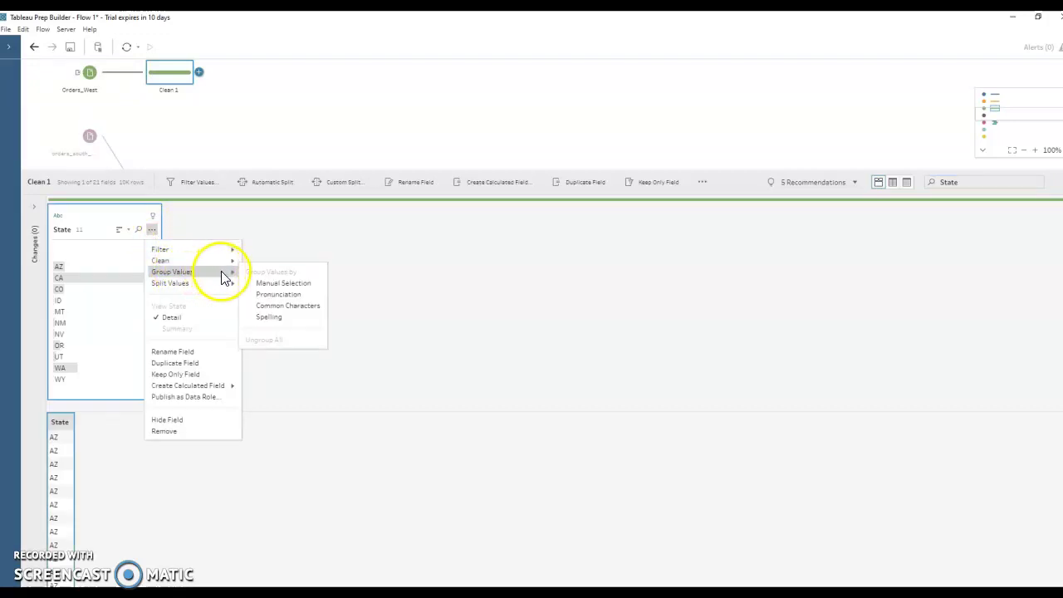
{"action": "left_click", "coordinate": [276, 285]}
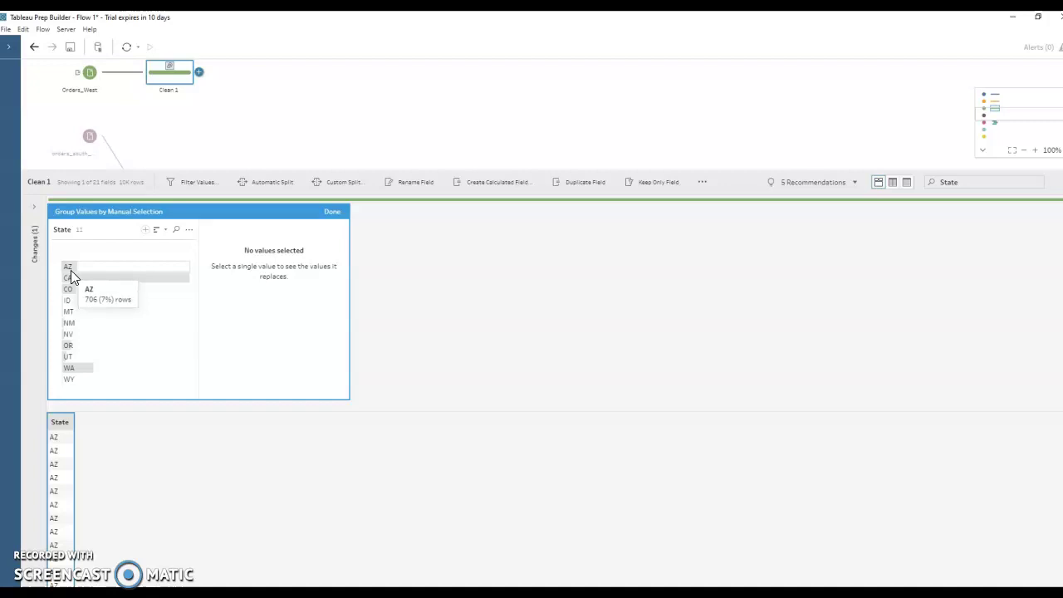
{"action": "double_click", "coordinate": [70, 266]}
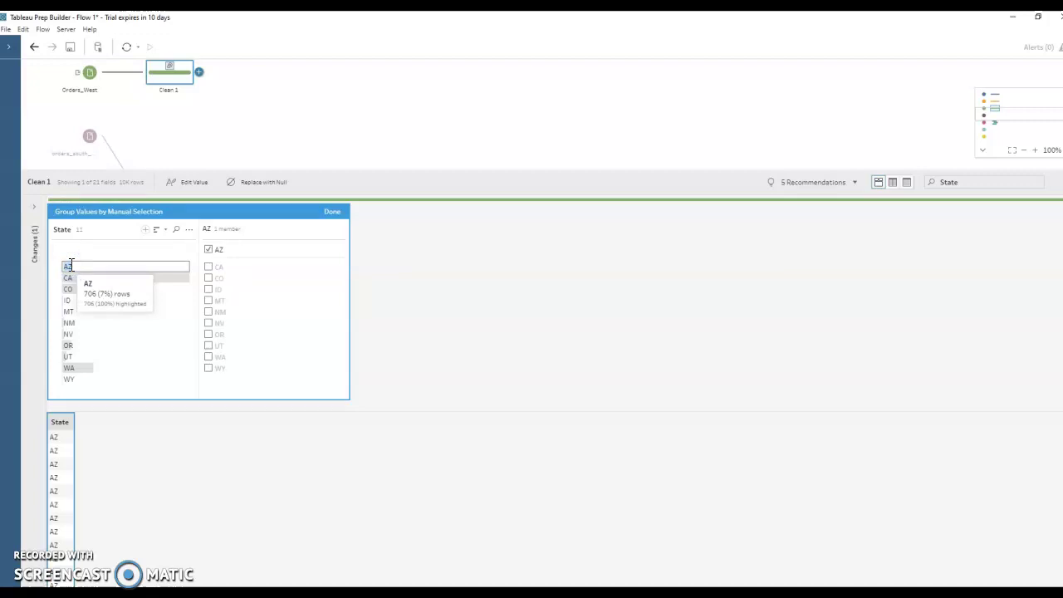
{"action": "type", "text": "Arizona"}
{"action": "key", "text": "Return"}
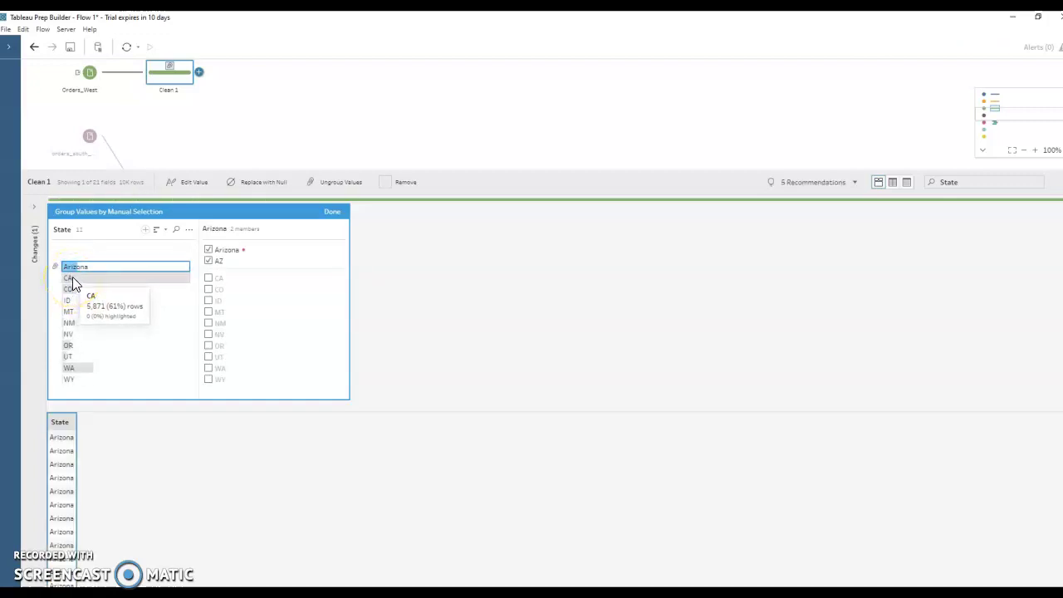
Step: Replace the State values CA with California and CO with Colorado in the manual grouping
{"action": "left_click", "coordinate": [72, 277]}
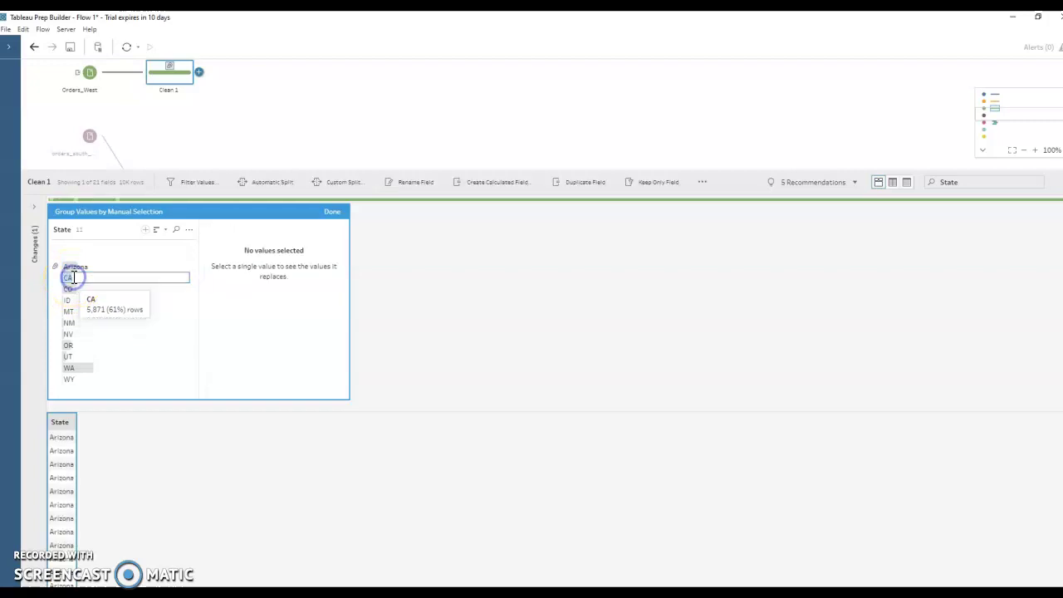
{"action": "type", "text": "California"}
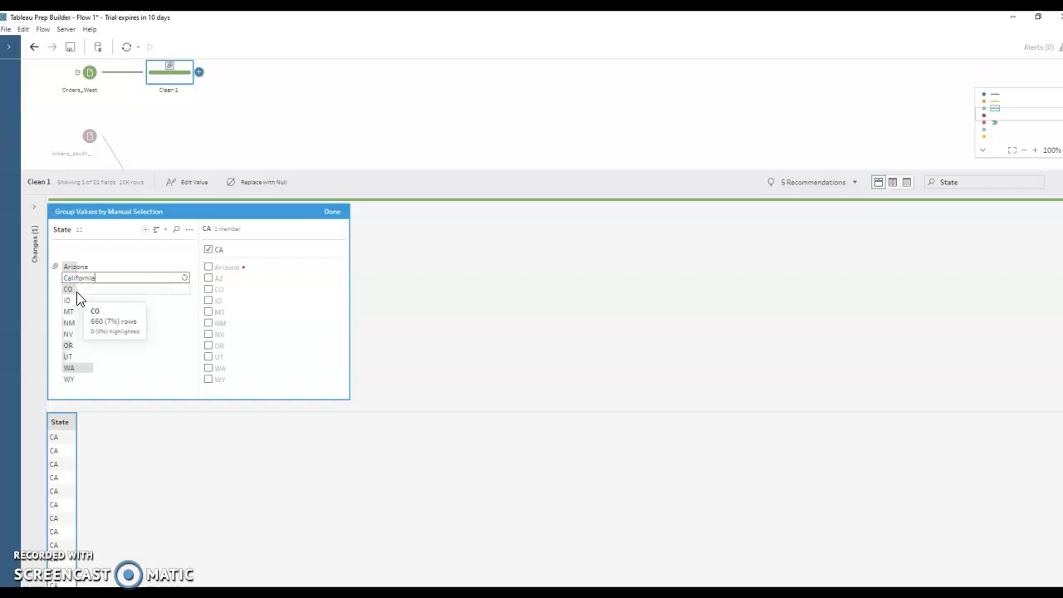
{"action": "key", "text": "Return"}
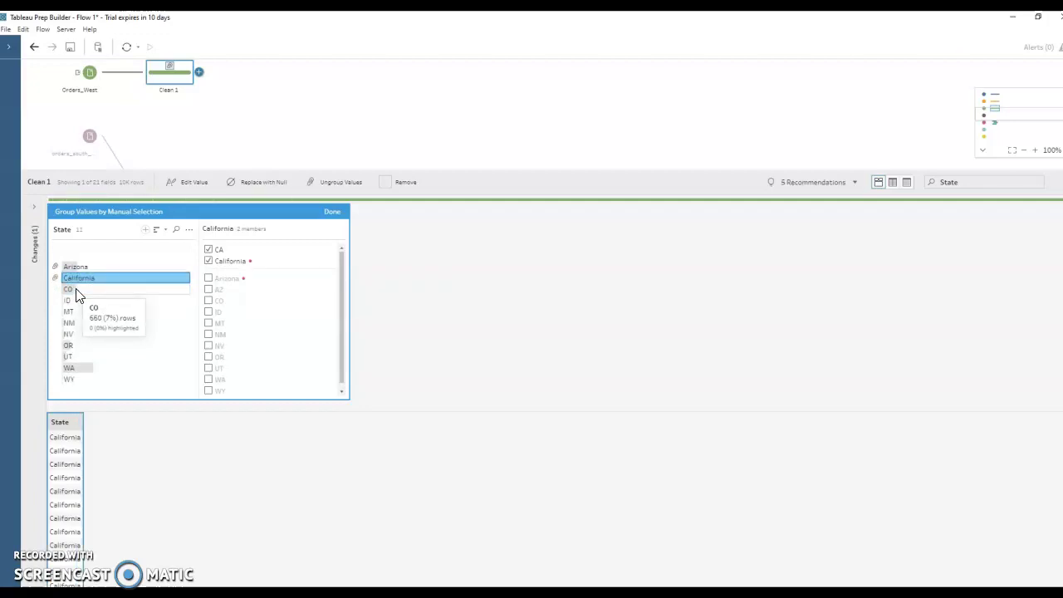
{"action": "double_click", "coordinate": [77, 290]}
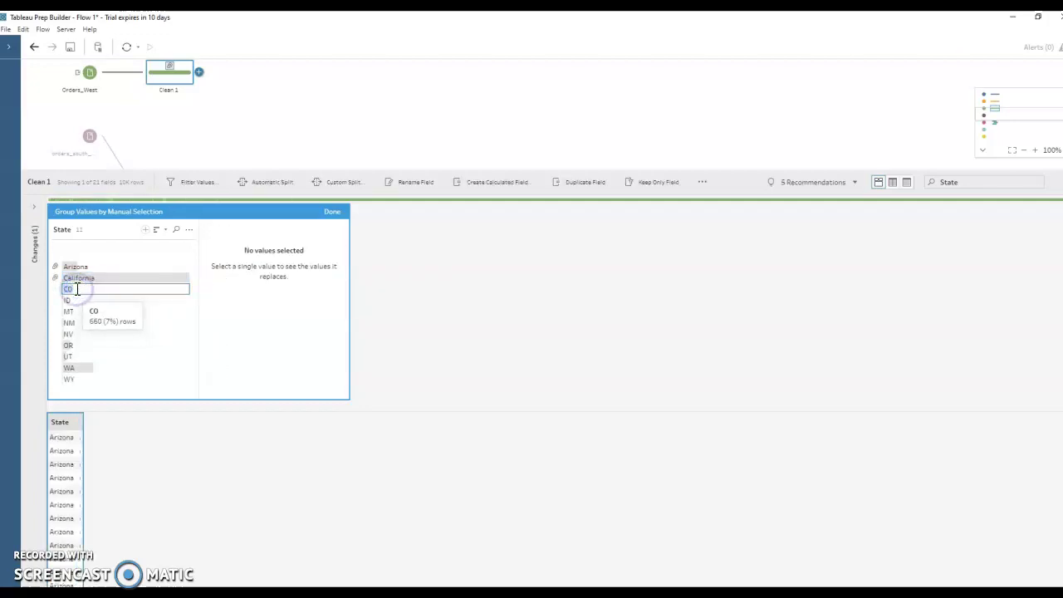
{"action": "type", "text": "Colorado"}
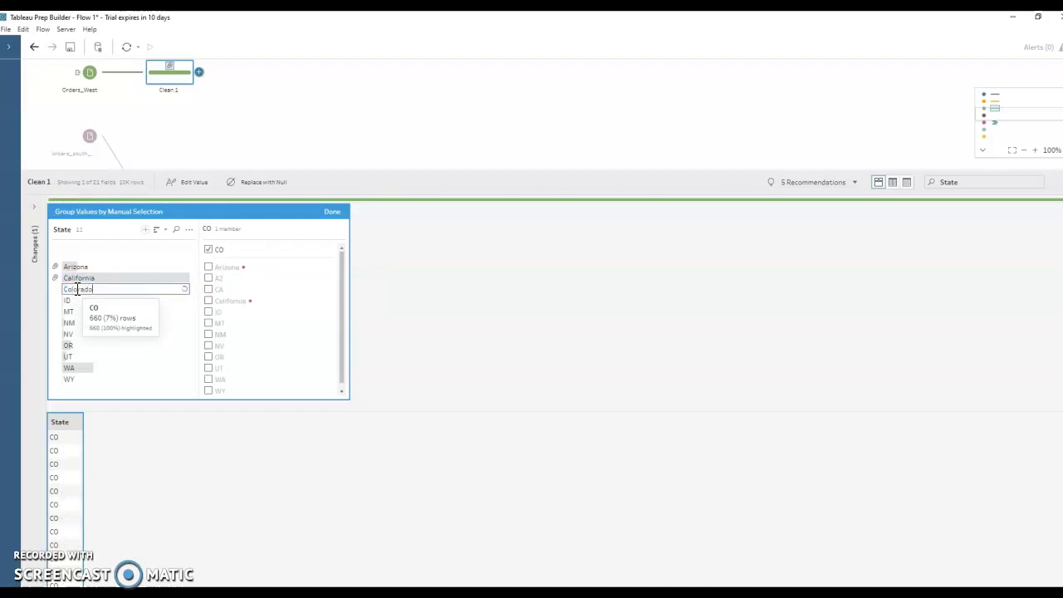
{"action": "left_click", "coordinate": [79, 309]}
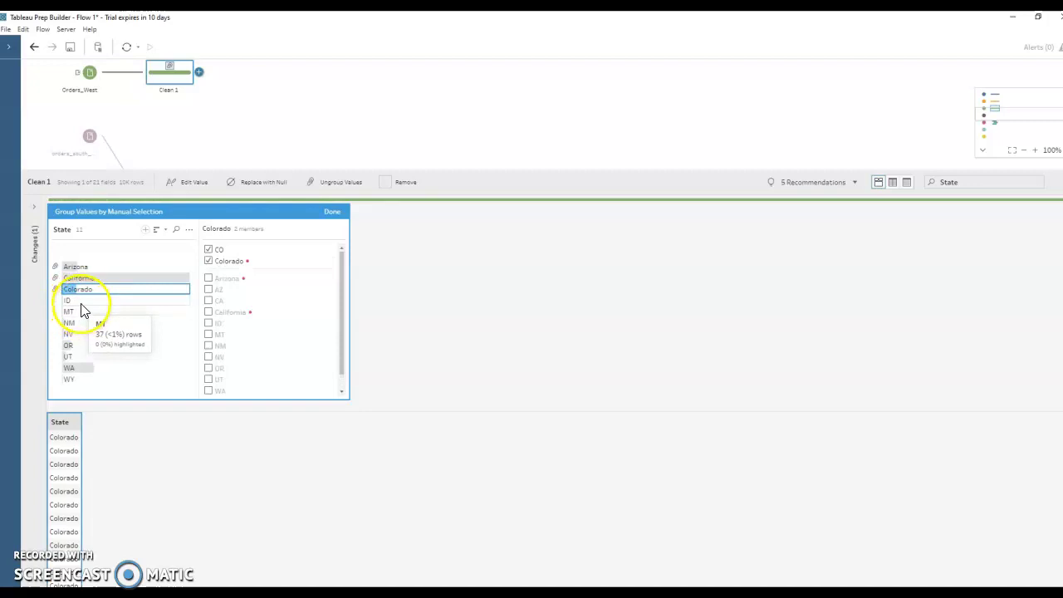
Step: Replace the State values ID with Idaho and MT with Montana in the manual grouping
{"action": "double_click", "coordinate": [82, 301]}
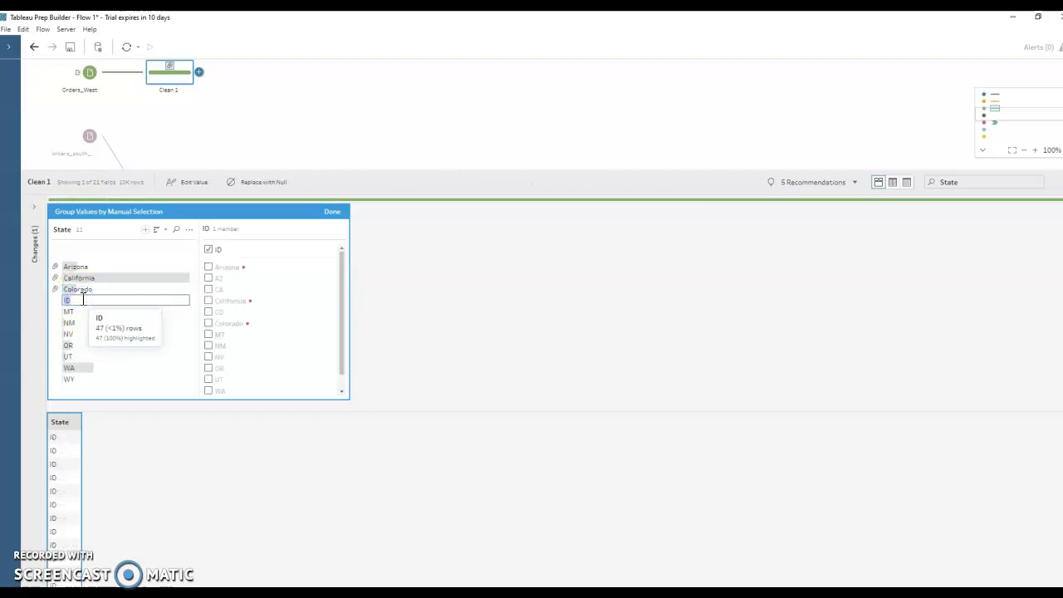
{"action": "type", "text": "Idaho"}
{"action": "key", "text": "Return"}
{"action": "left_click", "coordinate": [83, 319]}
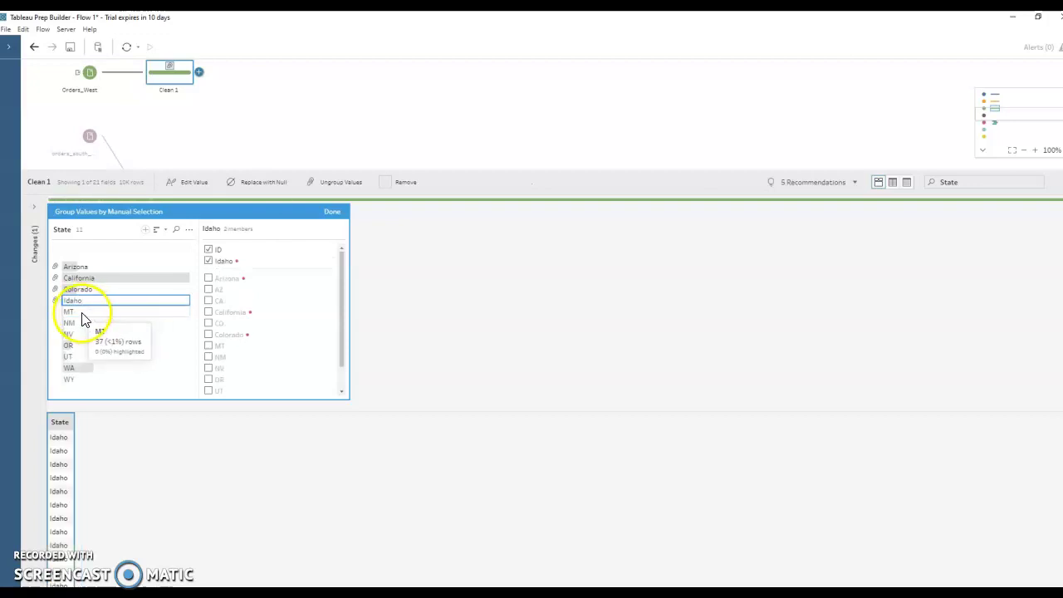
{"action": "double_click", "coordinate": [83, 312]}
{"action": "type", "text": "Montana"}
{"action": "key", "text": "Return"}
Step: Replace the State value NM with New Mexico in the manual grouping
{"action": "left_click", "coordinate": [75, 325]}
{"action": "double_click", "coordinate": [74, 324]}
{"action": "type", "text": "Ne"}
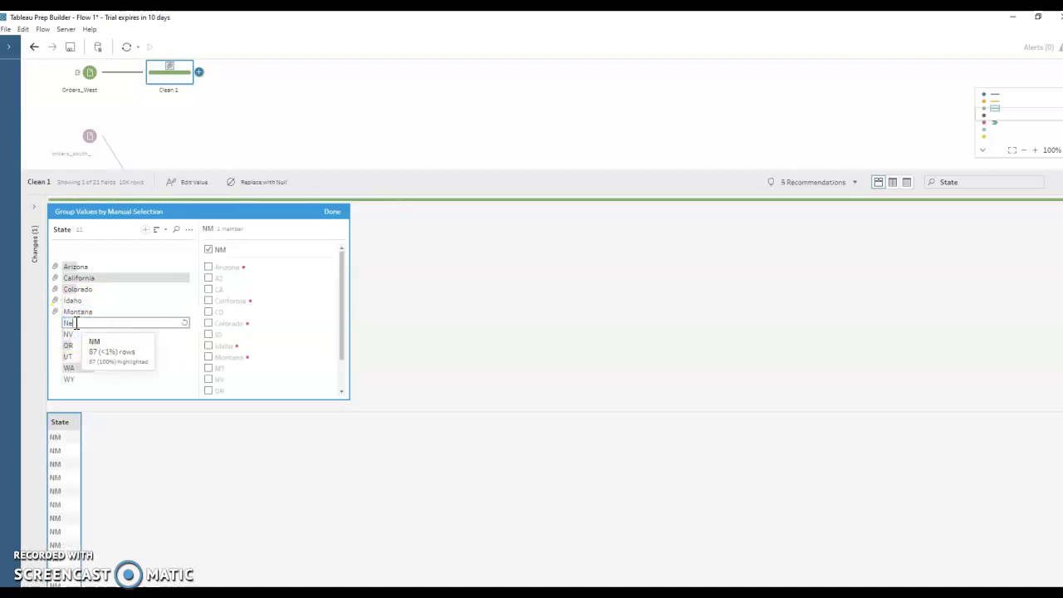
{"action": "type", "text": "w Mexico"}
{"action": "key", "text": "Return"}
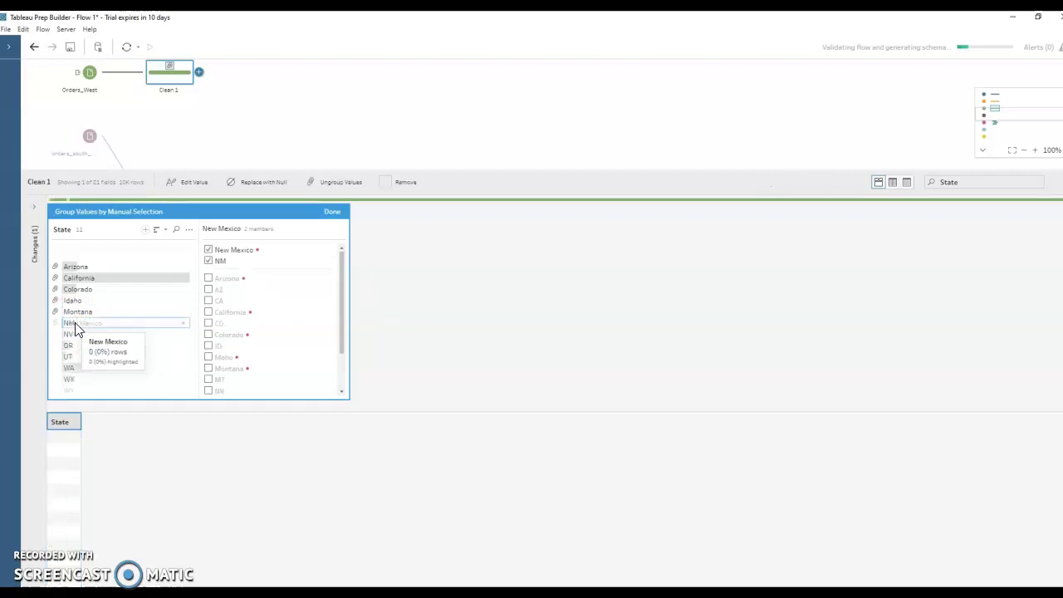
Step: Replace the State values NV with Nevada and OR with Oregon in the manual grouping
{"action": "double_click", "coordinate": [77, 335]}
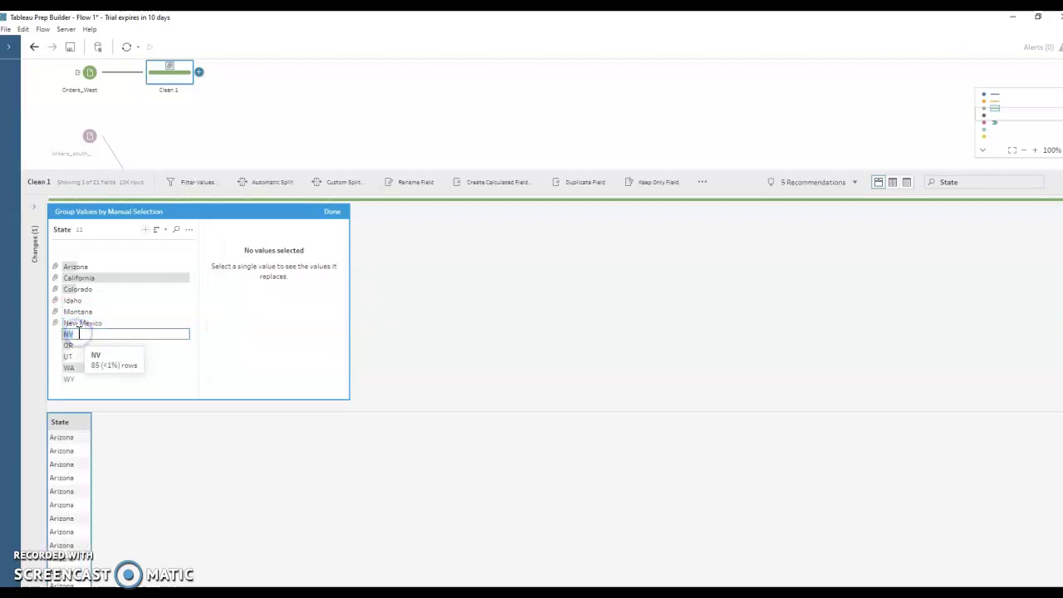
{"action": "type", "text": "N"}
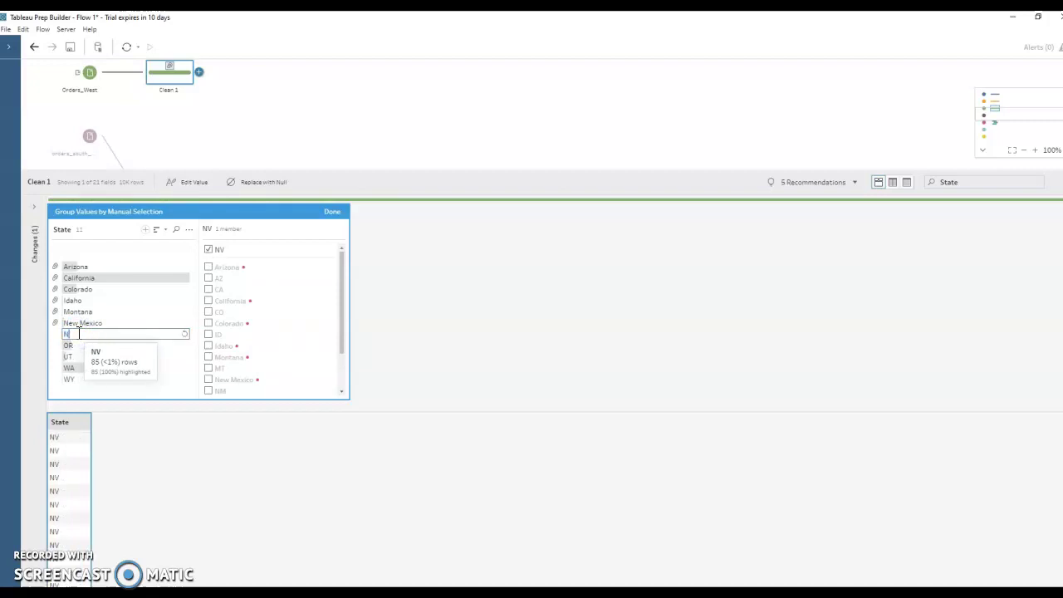
{"action": "type", "text": "evada"}
{"action": "key", "text": "Return"}
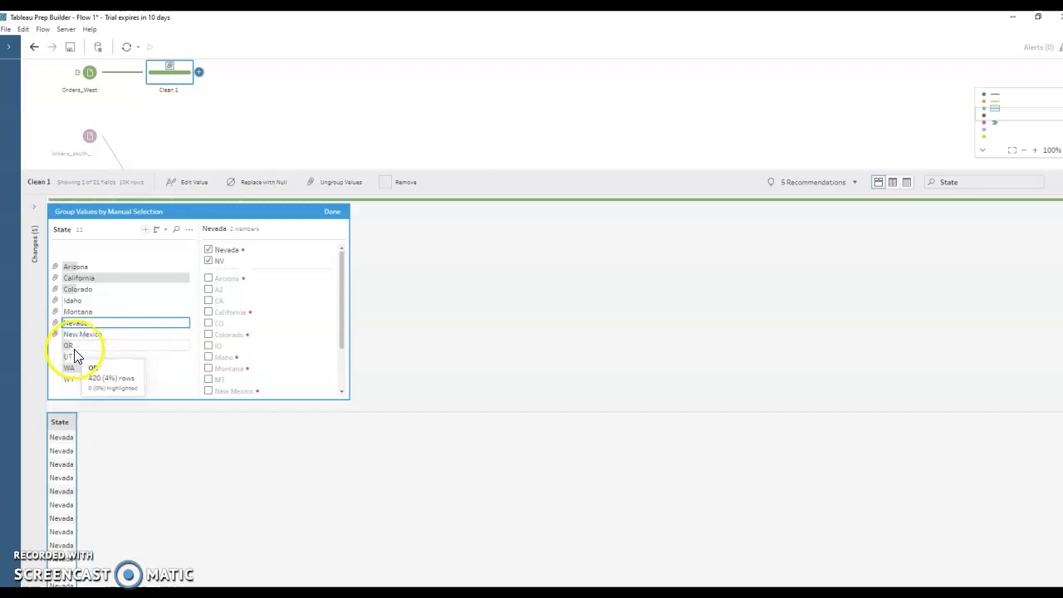
{"action": "double_click", "coordinate": [76, 347]}
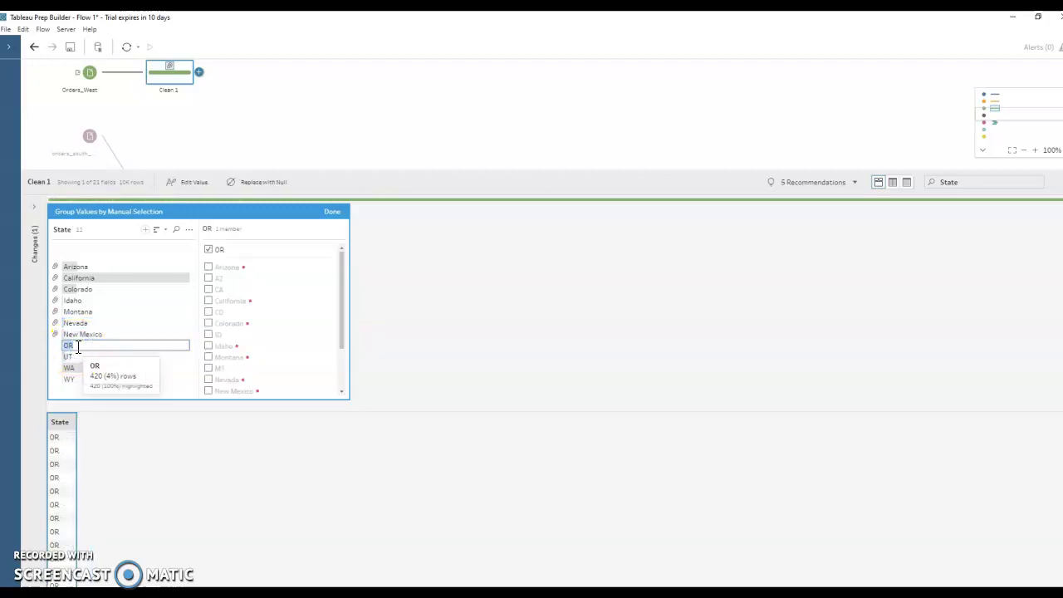
{"action": "type", "text": "Oregon"}
{"action": "key", "text": "Return"}
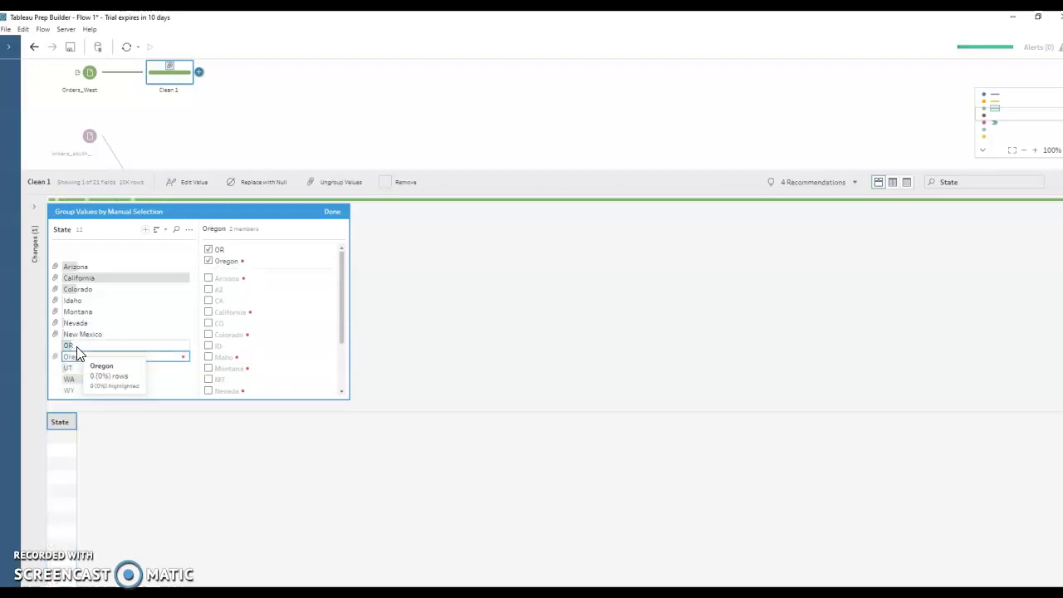
Step: Replace the State values UT with Utah and WA with Washington in the manual grouping
{"action": "double_click", "coordinate": [82, 358]}
{"action": "type", "text": "Utah"}
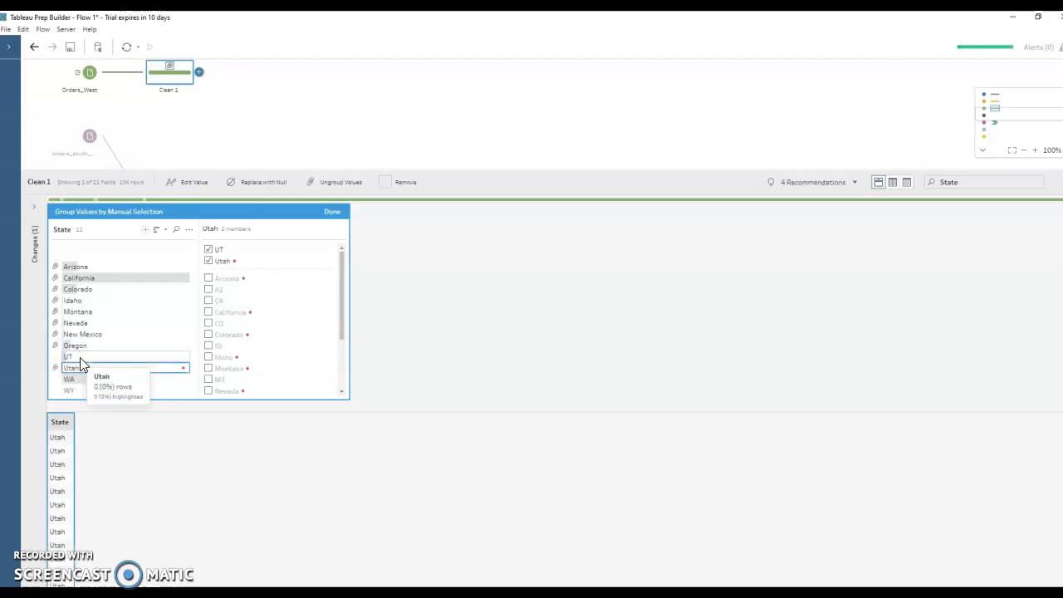
{"action": "double_click", "coordinate": [83, 367]}
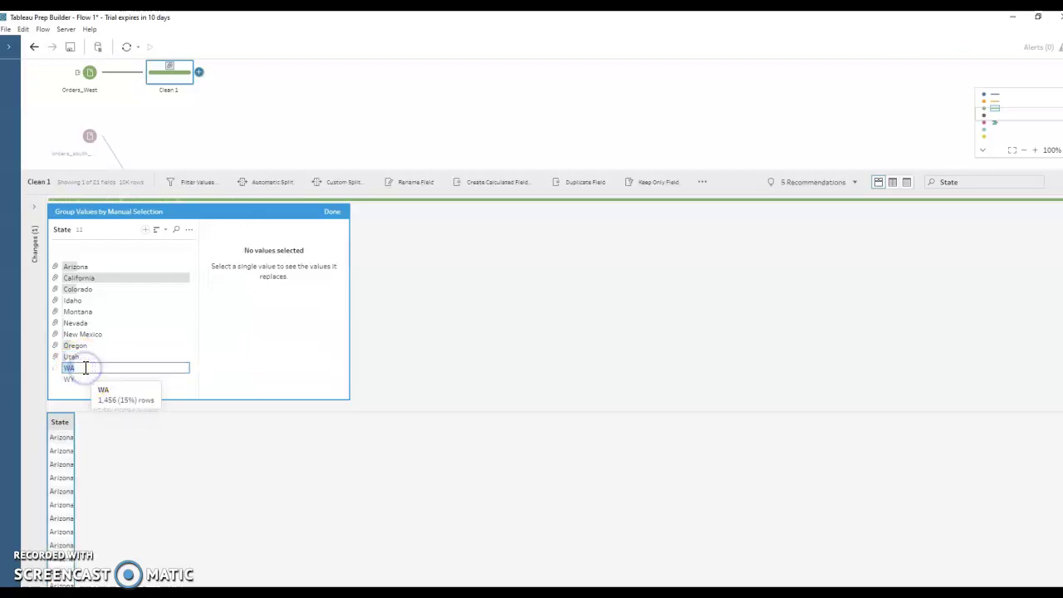
{"action": "type", "text": "Washington"}
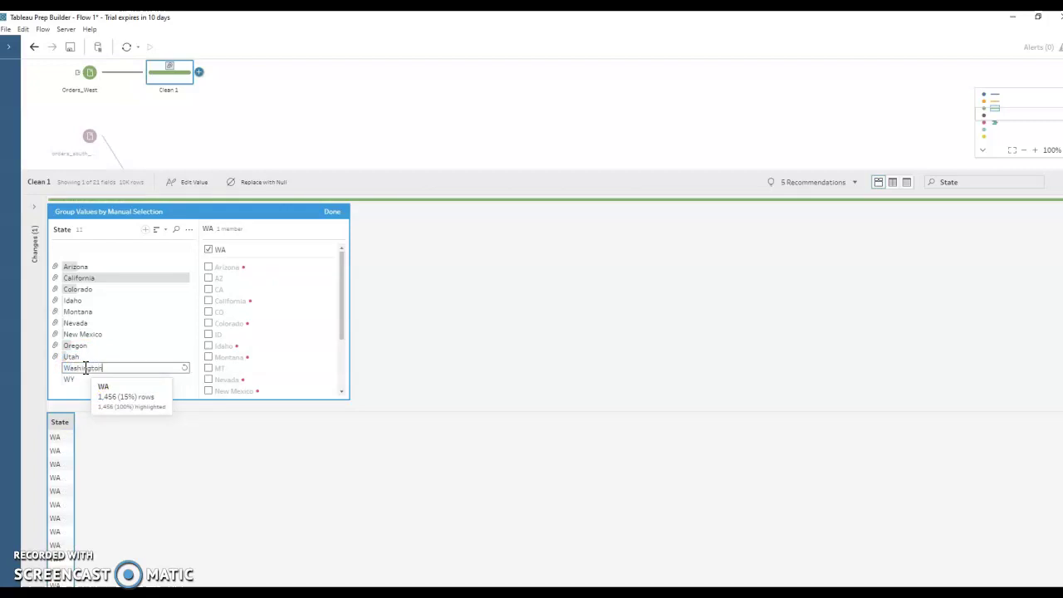
{"action": "key", "text": "Return"}
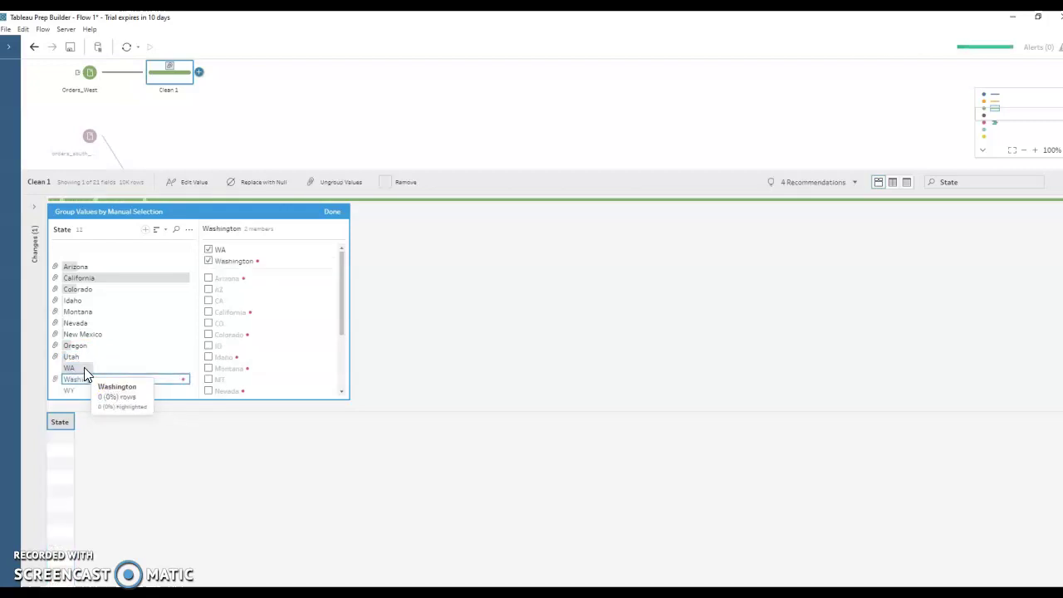
Step: Replace the State value WY with Wyoming, check the group's member list, and finish the manual grouping
{"action": "left_click", "coordinate": [81, 381]}
{"action": "double_click", "coordinate": [81, 380]}
{"action": "type", "text": "Wyoming"}
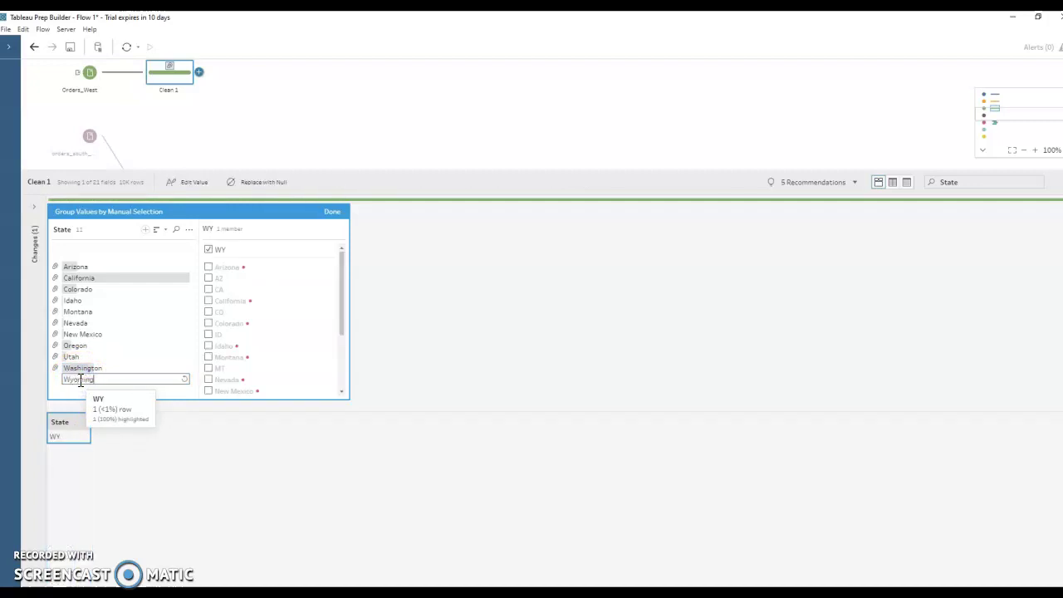
{"action": "key", "text": "Return"}
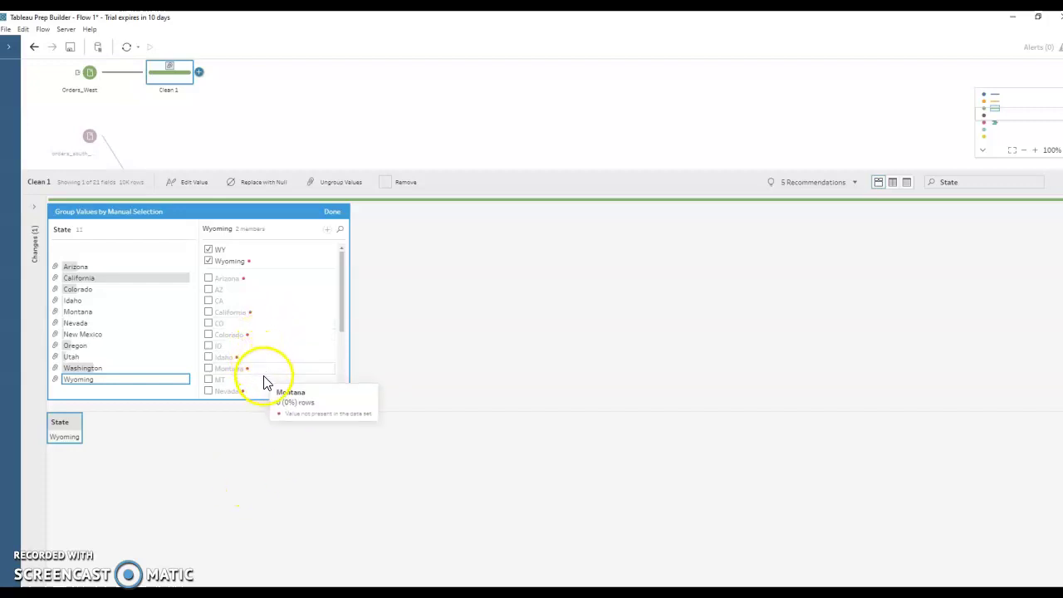
{"action": "left_click", "coordinate": [345, 331]}
{"action": "left_click_drag", "start_coordinate": [345, 331], "coordinate": [353, 391]}
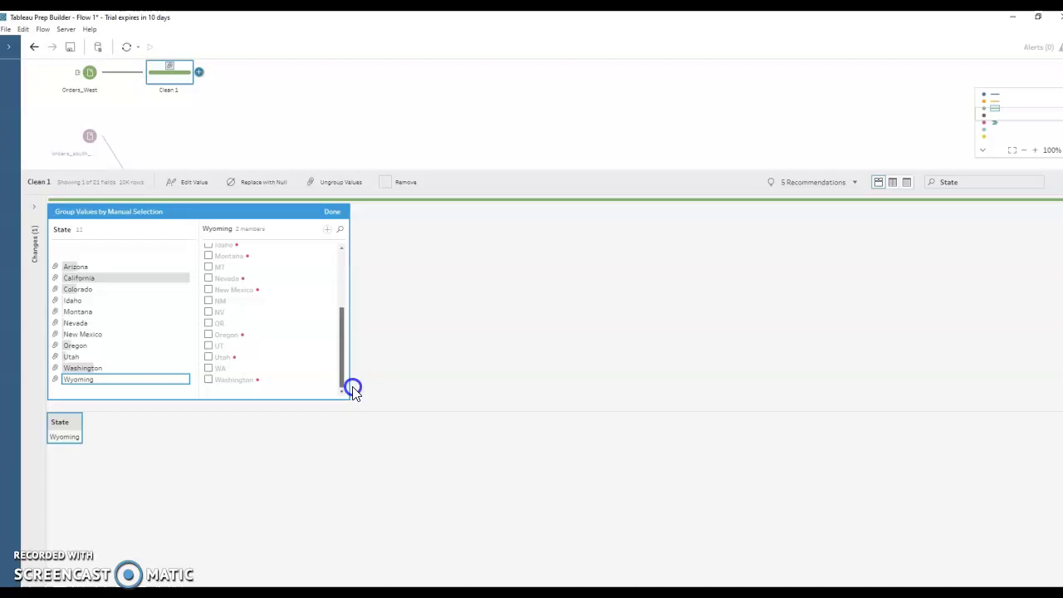
{"action": "left_click_drag", "start_coordinate": [352, 391], "coordinate": [349, 296]}
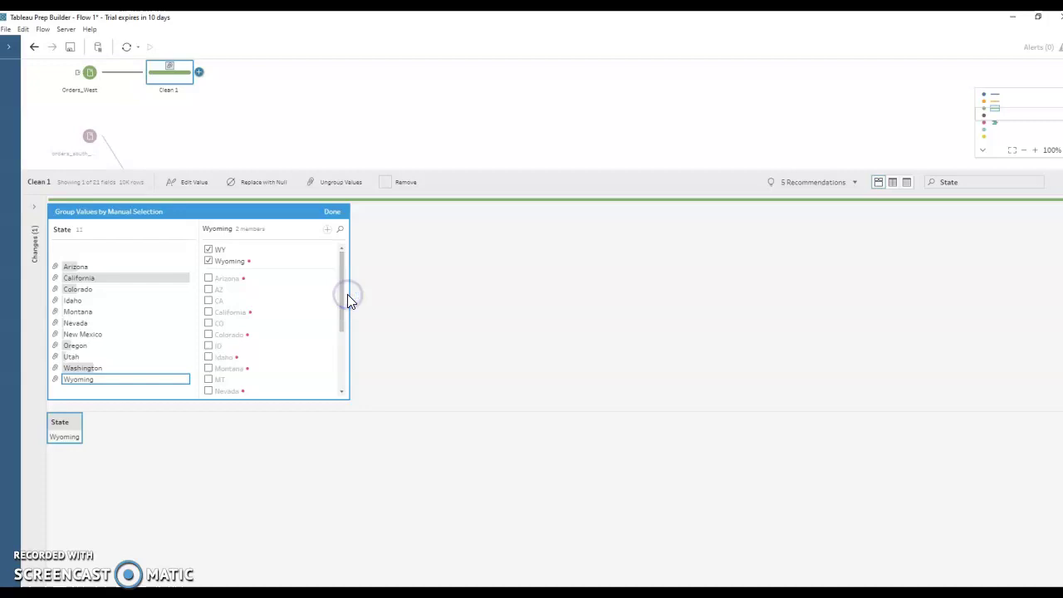
{"action": "left_click", "coordinate": [332, 214]}
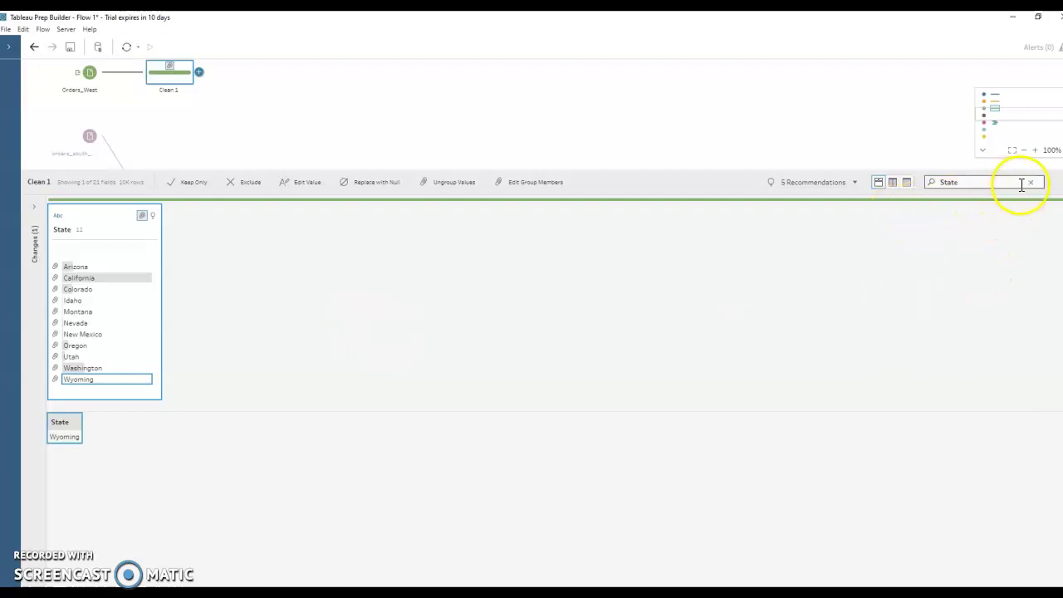
Step: Clear the State field search and rename the Orders_West cleaning step as Rename States
{"action": "left_click", "coordinate": [1031, 182]}
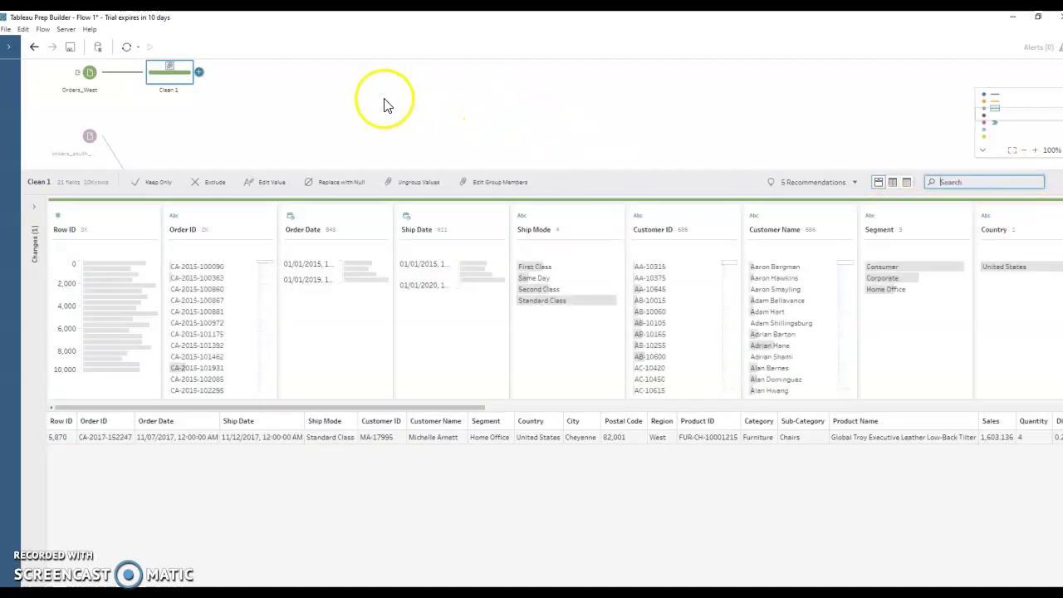
{"action": "left_click", "coordinate": [238, 112]}
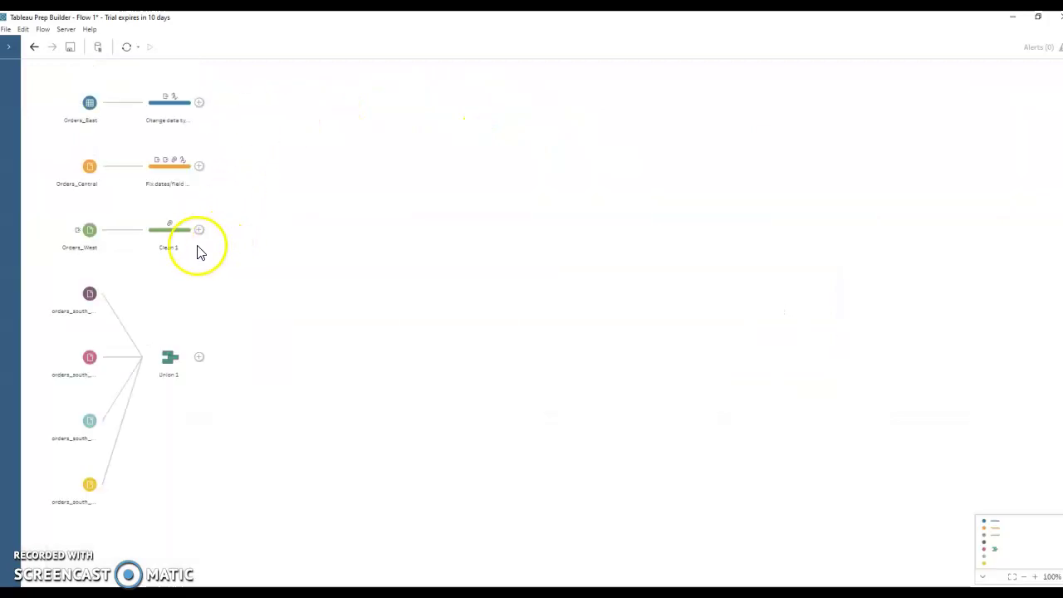
{"action": "right_click", "coordinate": [167, 249]}
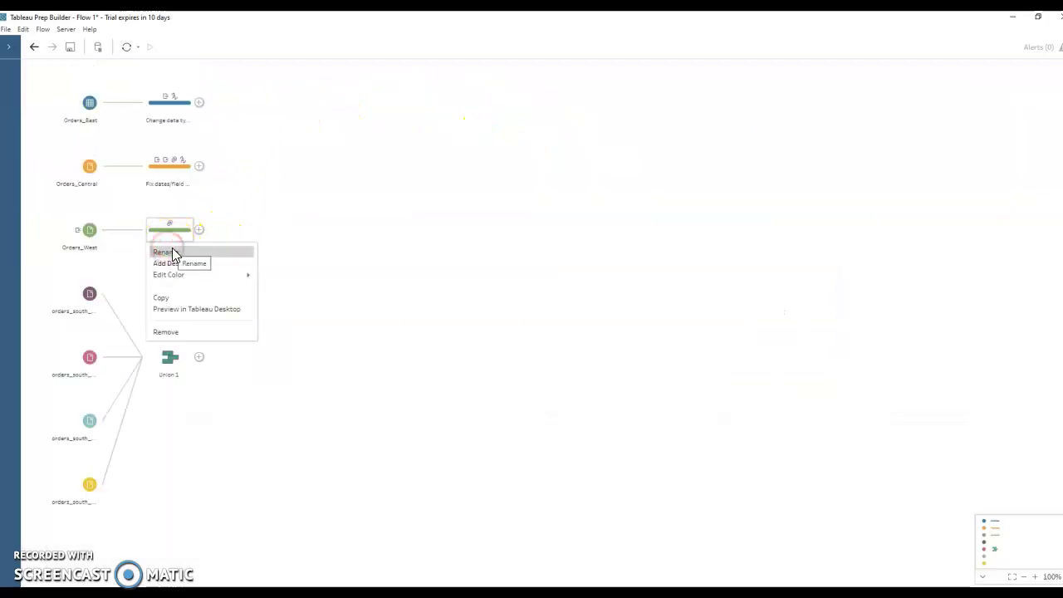
{"action": "left_click", "coordinate": [168, 252]}
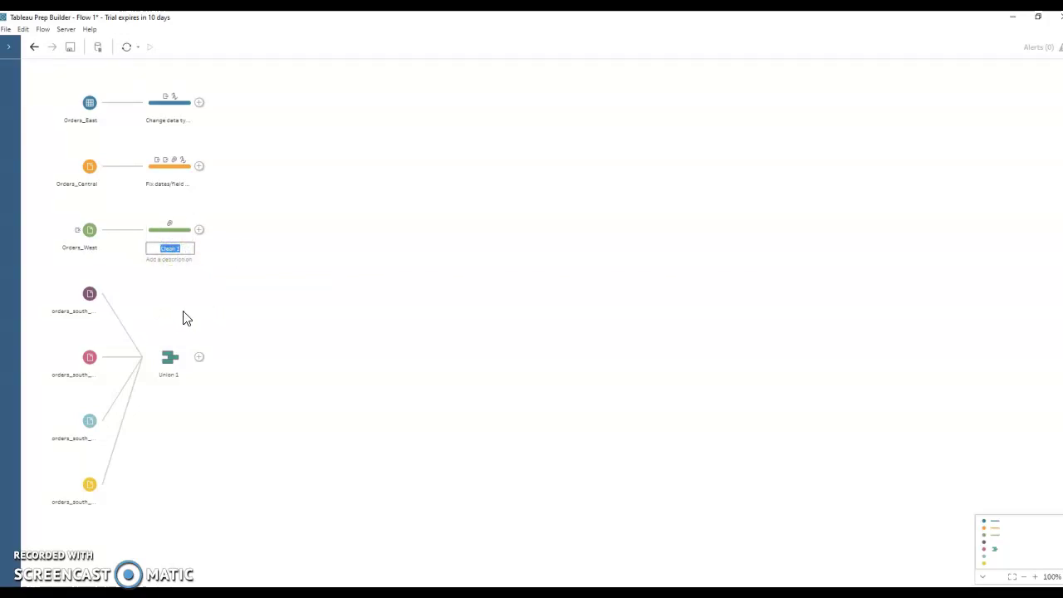
{"action": "type", "text": "Rename States"}
{"action": "key", "text": "Return"}
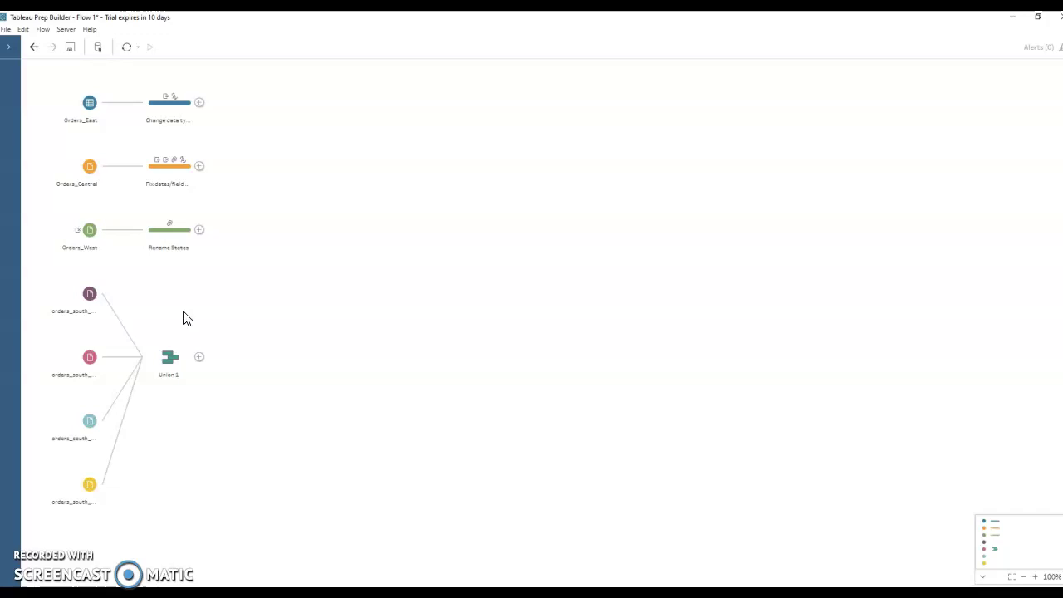
Step: Save a copy of the flow as "Flow 1 after clean" in the PrepBldr Samples folder
{"action": "left_click", "coordinate": [5, 31]}
{"action": "left_click", "coordinate": [5, 29]}
{"action": "left_click", "coordinate": [23, 29]}
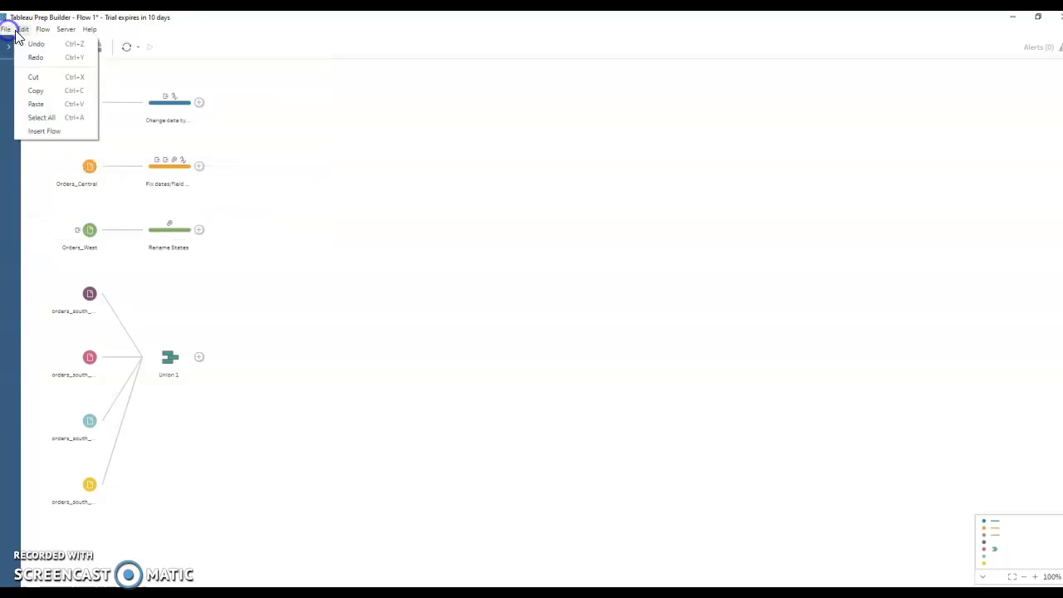
{"action": "left_click", "coordinate": [6, 31]}
{"action": "left_click", "coordinate": [5, 31]}
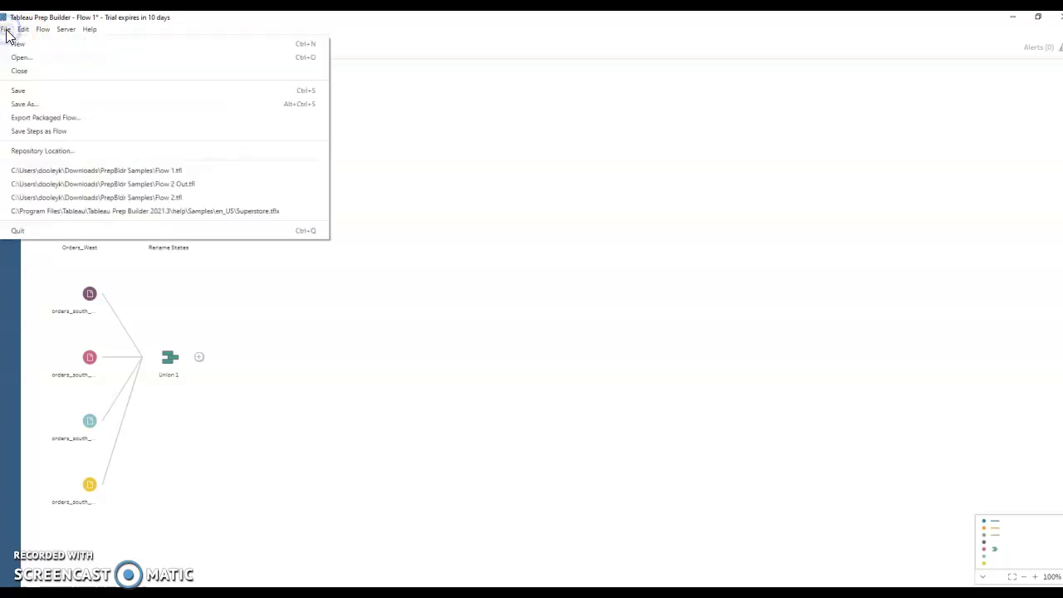
{"action": "left_click", "coordinate": [22, 105]}
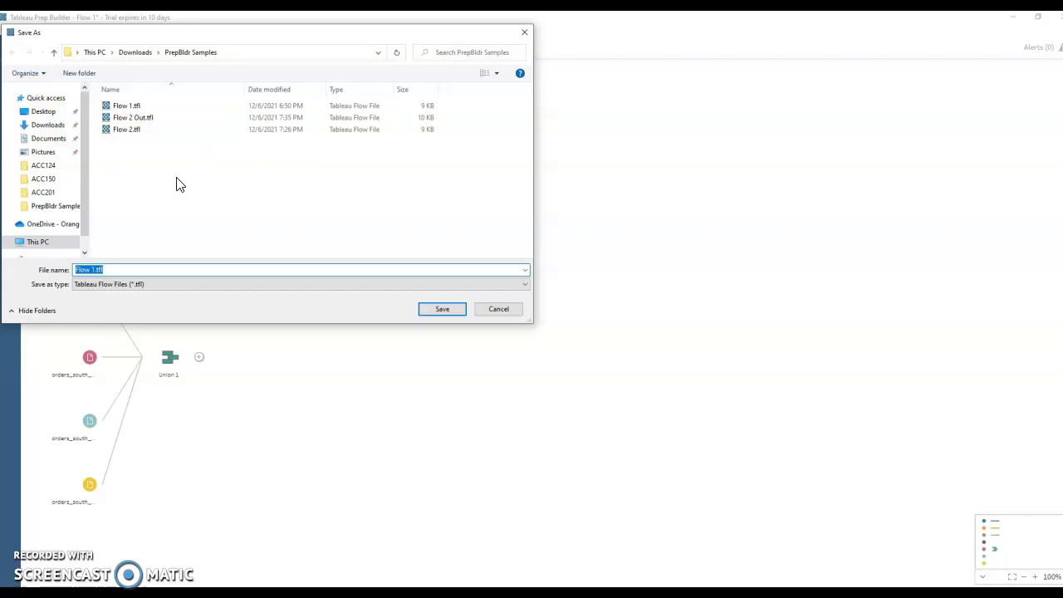
{"action": "key", "text": "End"}
{"action": "key", "text": "Left"}
{"action": "key", "text": "Left"}
{"action": "key", "text": "Left"}
{"action": "key", "text": "Left"}
{"action": "type", "text": "after clean"}
{"action": "left_click", "coordinate": [442, 311]}
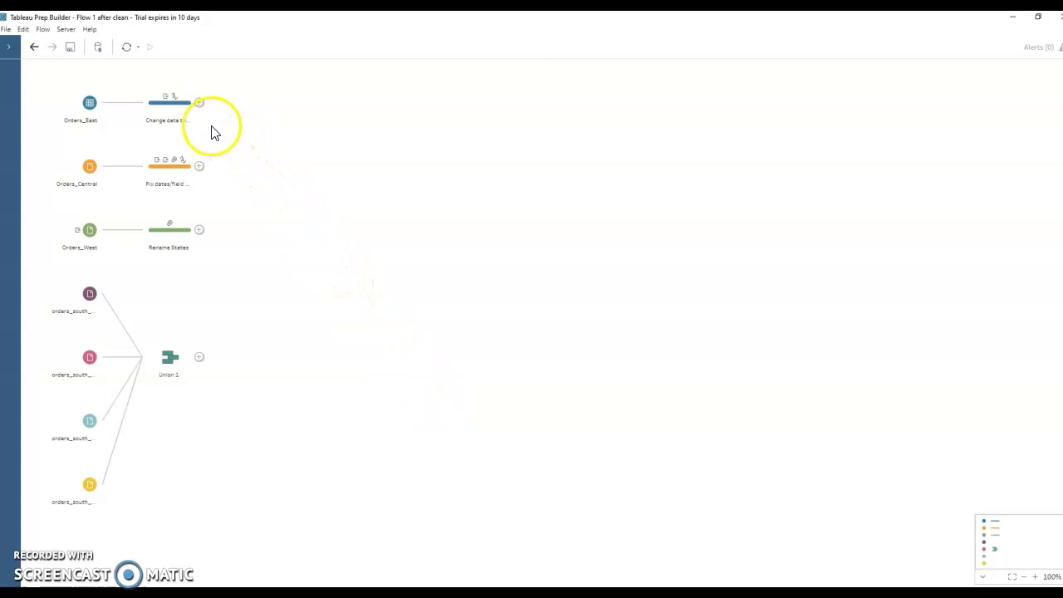
Step: Union the Orders_East and Orders_Central cleaning steps, including the Rename States step and the orders_south union as further inputs
{"action": "left_click", "coordinate": [171, 104]}
{"action": "left_click_drag", "start_coordinate": [171, 105], "coordinate": [179, 184]}
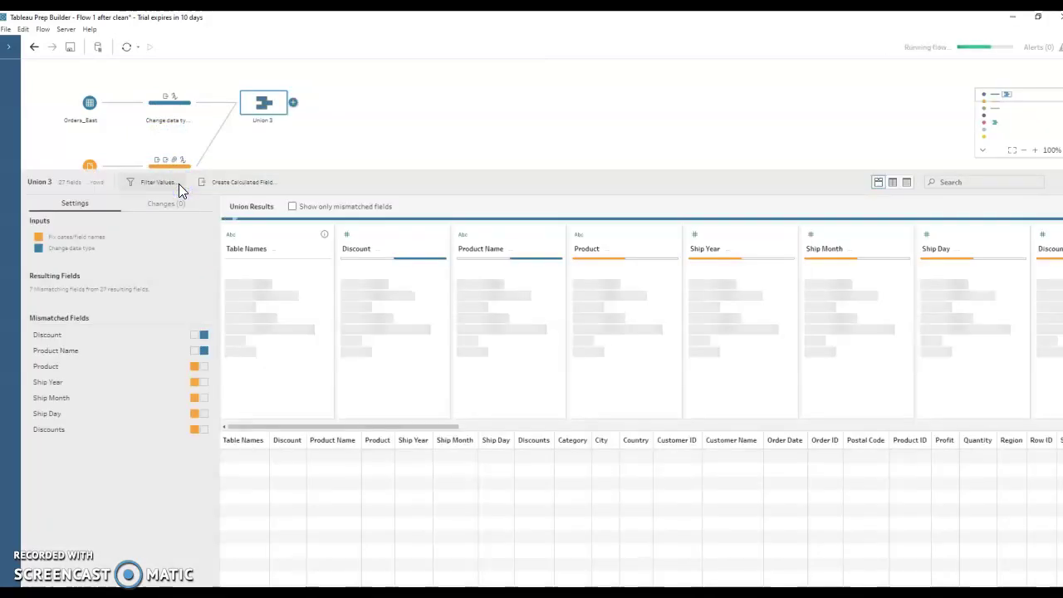
{"action": "left_click", "coordinate": [370, 142]}
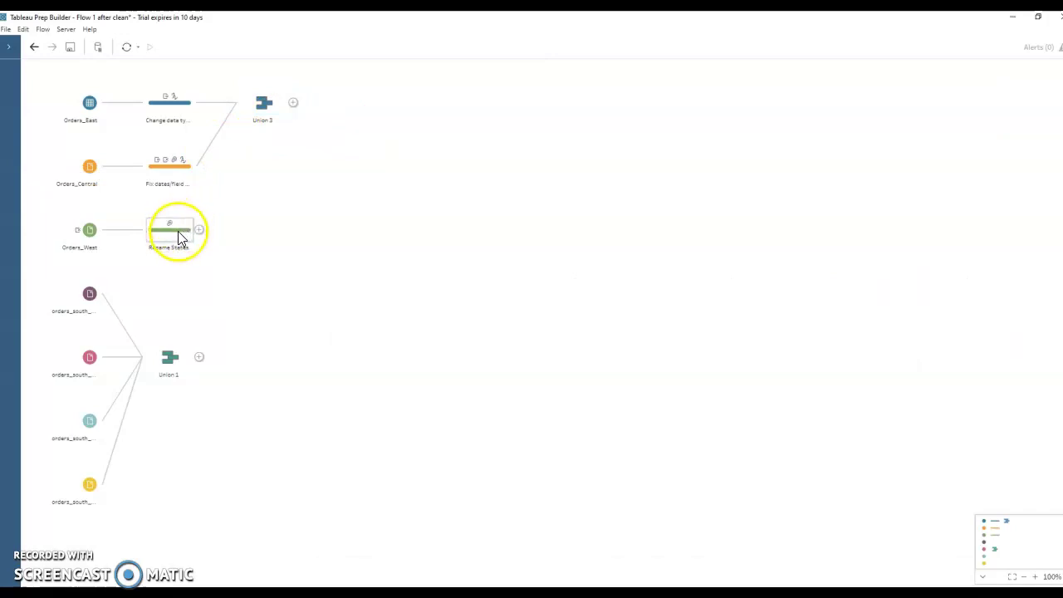
{"action": "left_click_drag", "start_coordinate": [178, 233], "coordinate": [236, 104]}
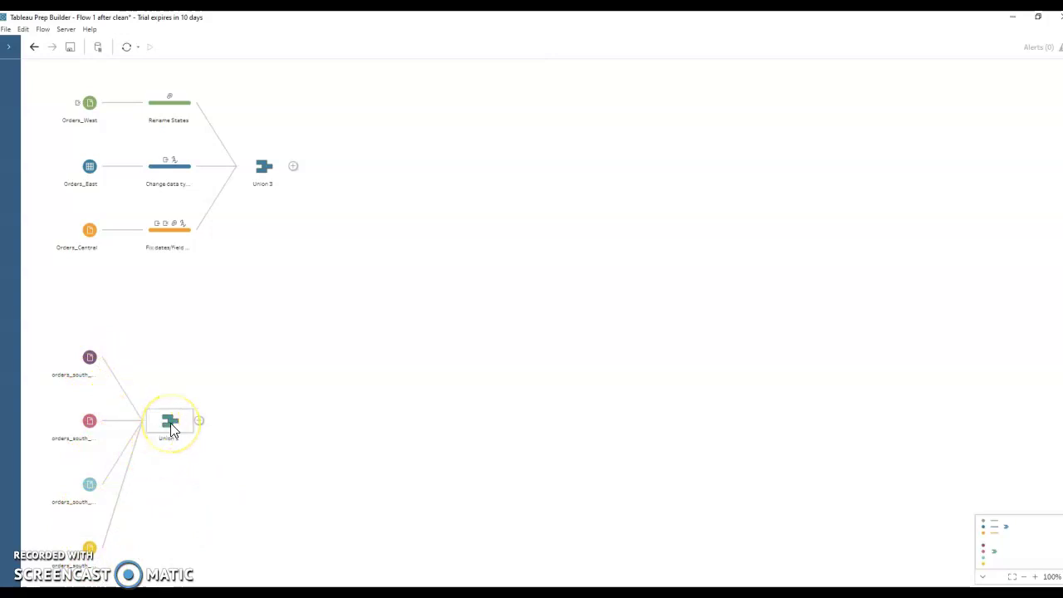
{"action": "left_click_drag", "start_coordinate": [170, 423], "coordinate": [237, 174]}
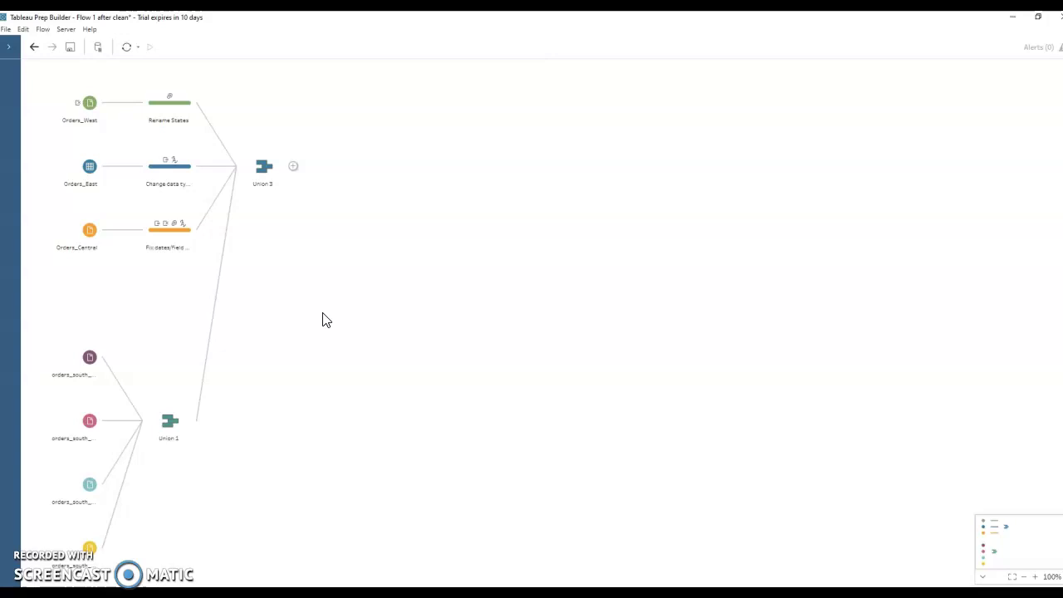
Step: Add an Output step after the combined union of all regions, with its output saved to a file
{"action": "left_click", "coordinate": [294, 168]}
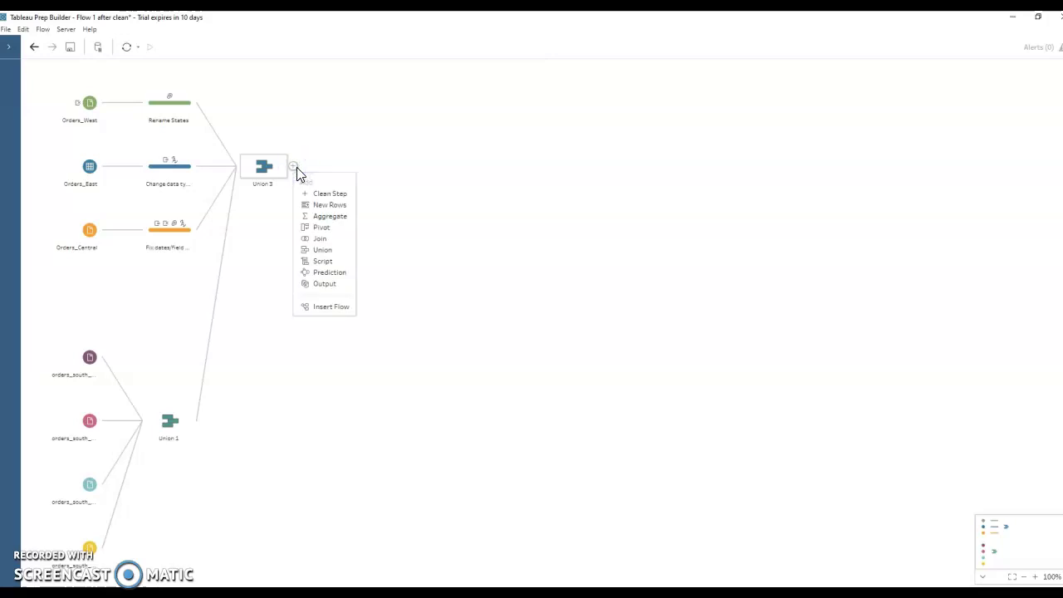
{"action": "left_click", "coordinate": [326, 283]}
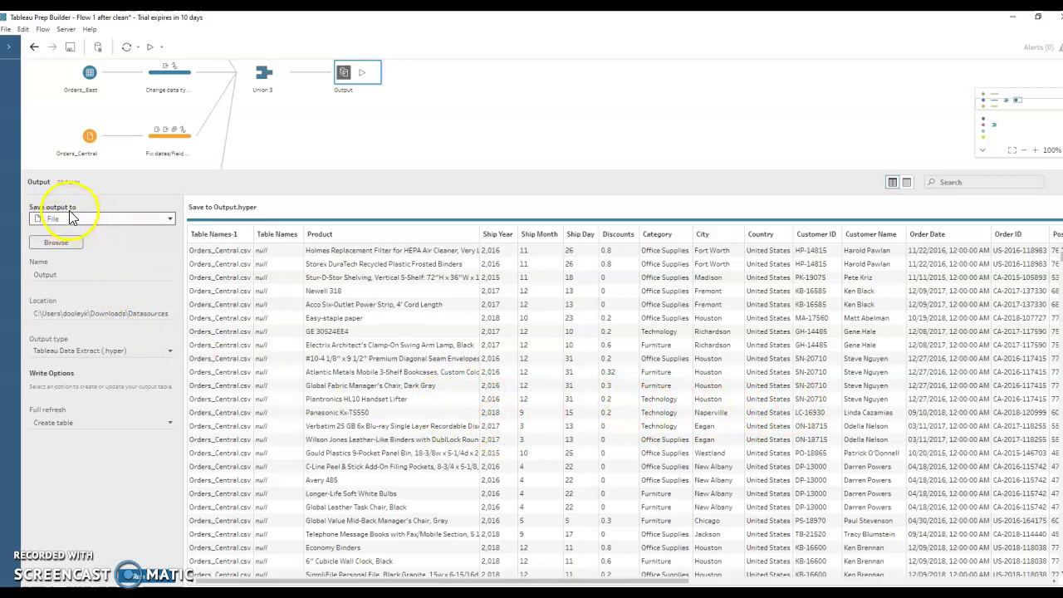
{"action": "left_click", "coordinate": [169, 221]}
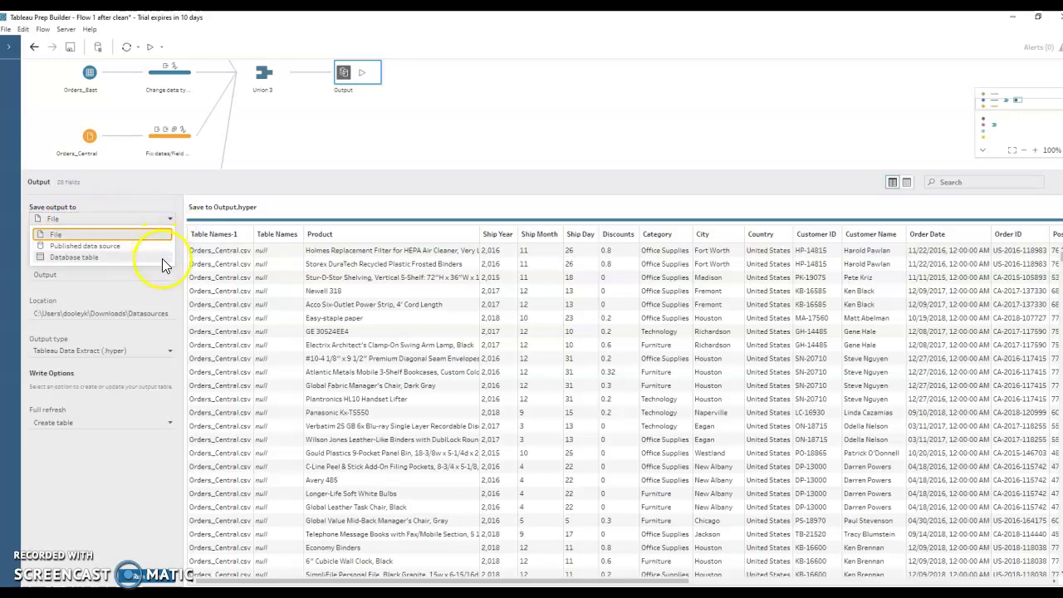
{"action": "left_click", "coordinate": [139, 237]}
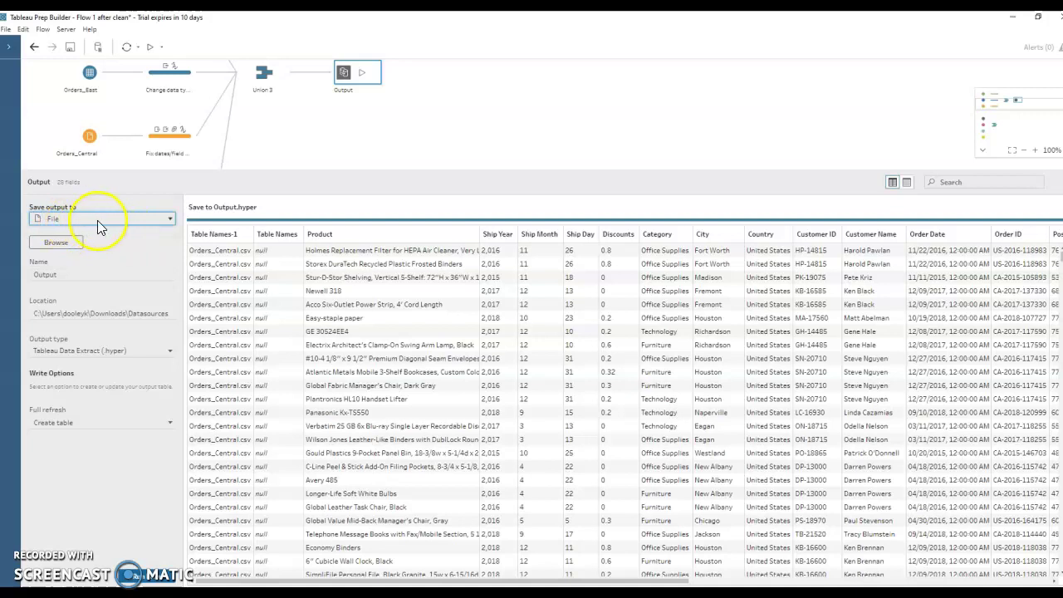
Step: Set the output location to the PrepBldr Samples folder as Output.hyper and run the flow
{"action": "left_click", "coordinate": [59, 243]}
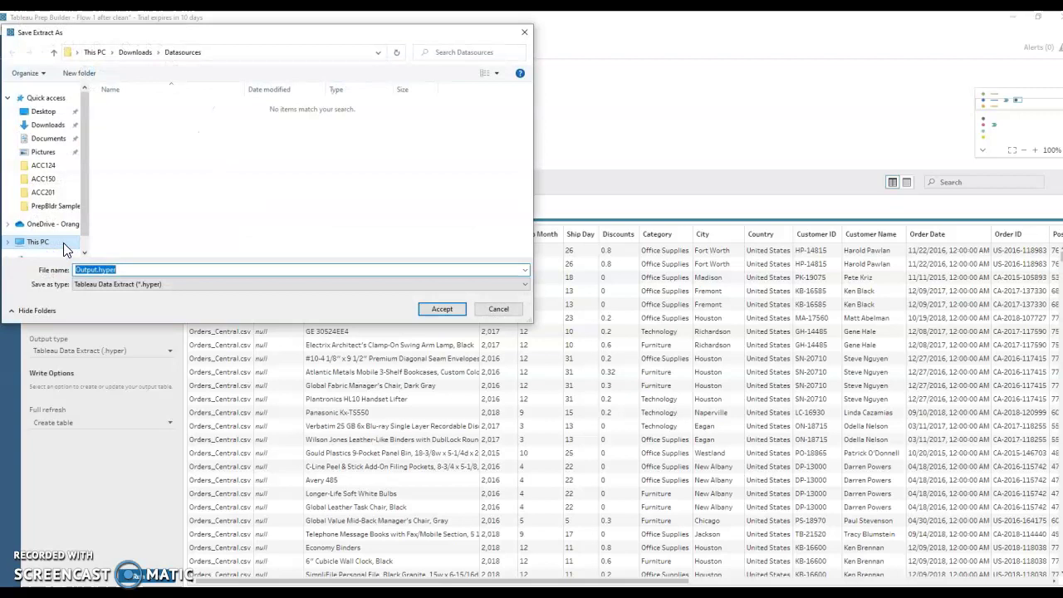
{"action": "left_click", "coordinate": [63, 207]}
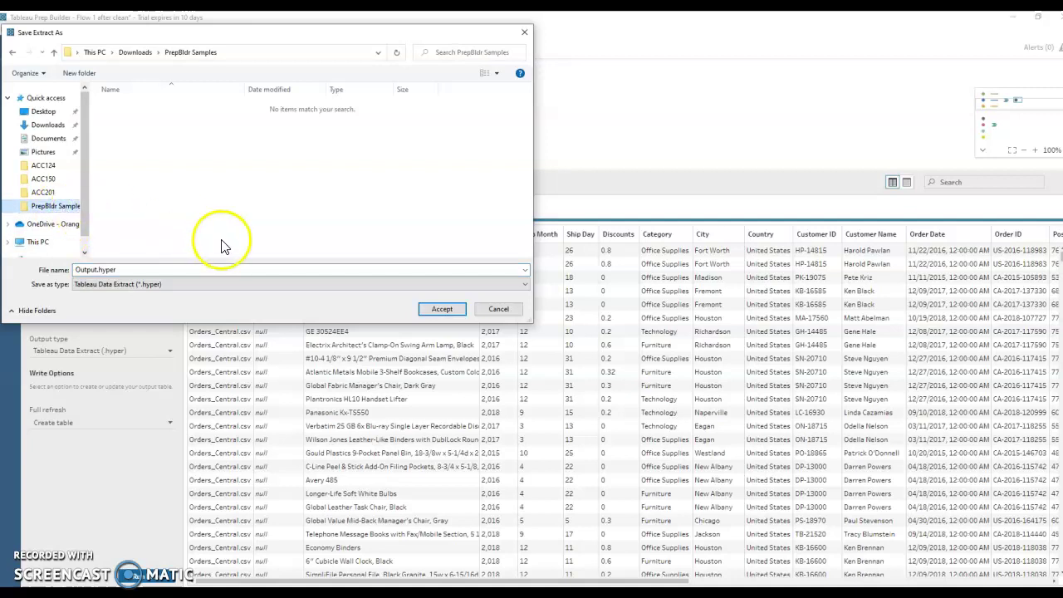
{"action": "left_click", "coordinate": [442, 309]}
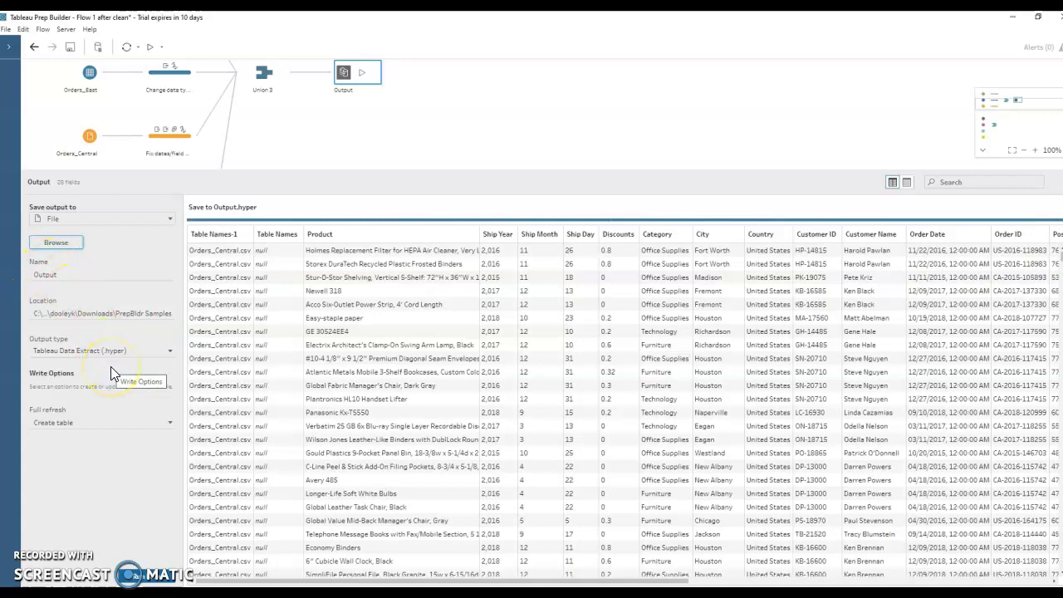
{"action": "left_click", "coordinate": [158, 580]}
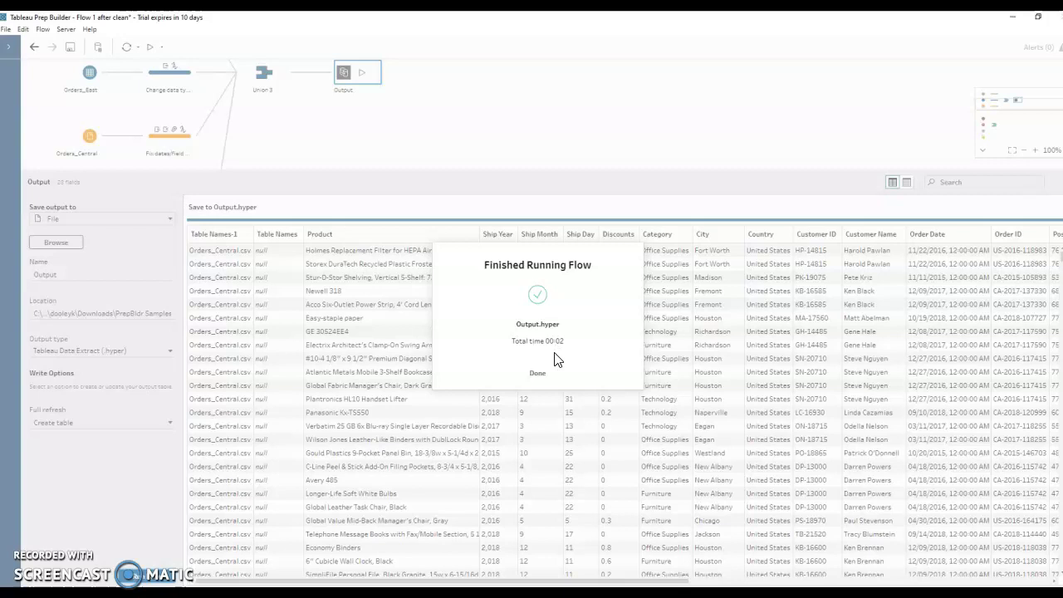
Step: Dismiss the finished-run message and deselect the Output step to show the whole flow without its data preview
{"action": "left_click", "coordinate": [538, 375]}
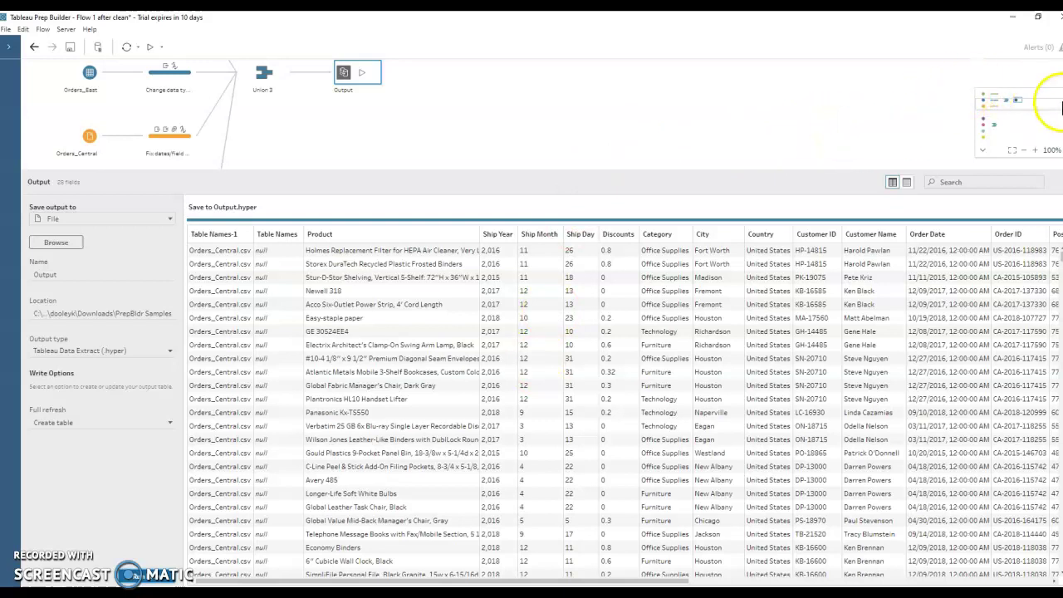
{"action": "scroll", "coordinate": [532, 108], "scroll_direction": "up", "scroll_amount": 2}
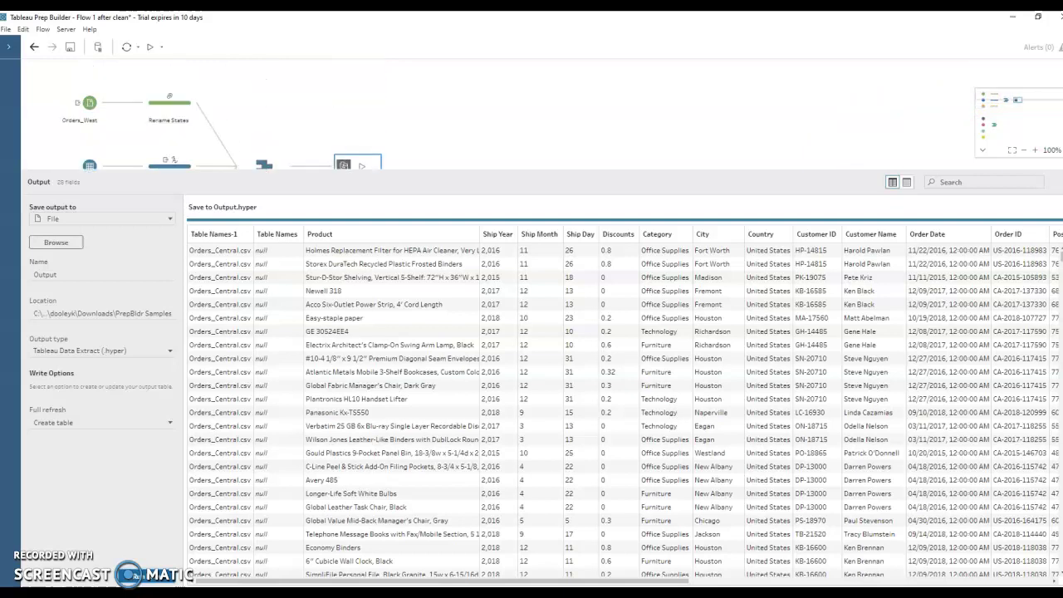
{"action": "left_click", "coordinate": [644, 122]}
{"action": "left_click", "coordinate": [611, 275]}
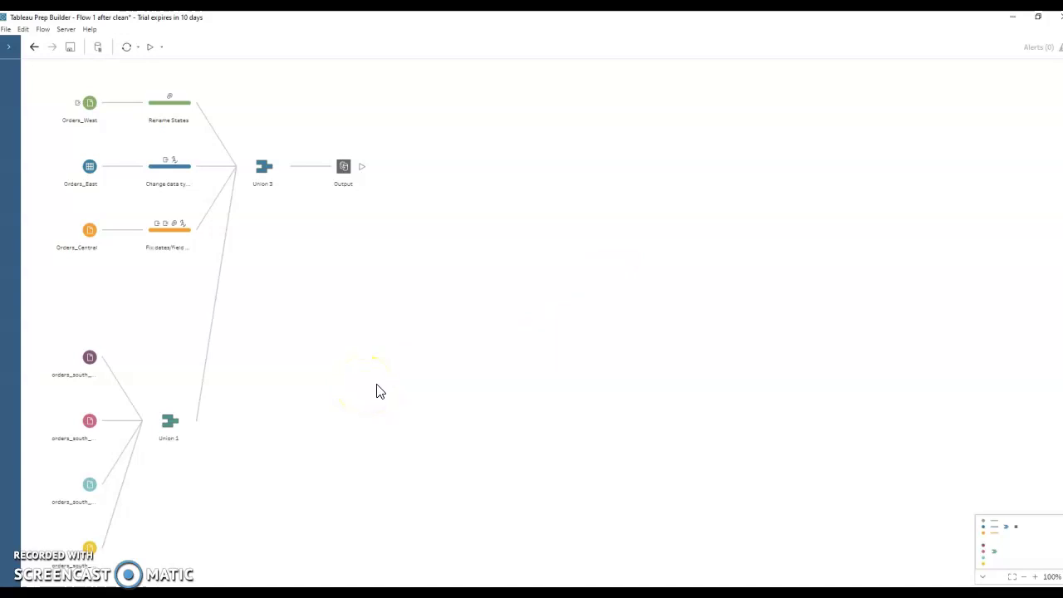
{"action": "left_click", "coordinate": [1012, 19]}
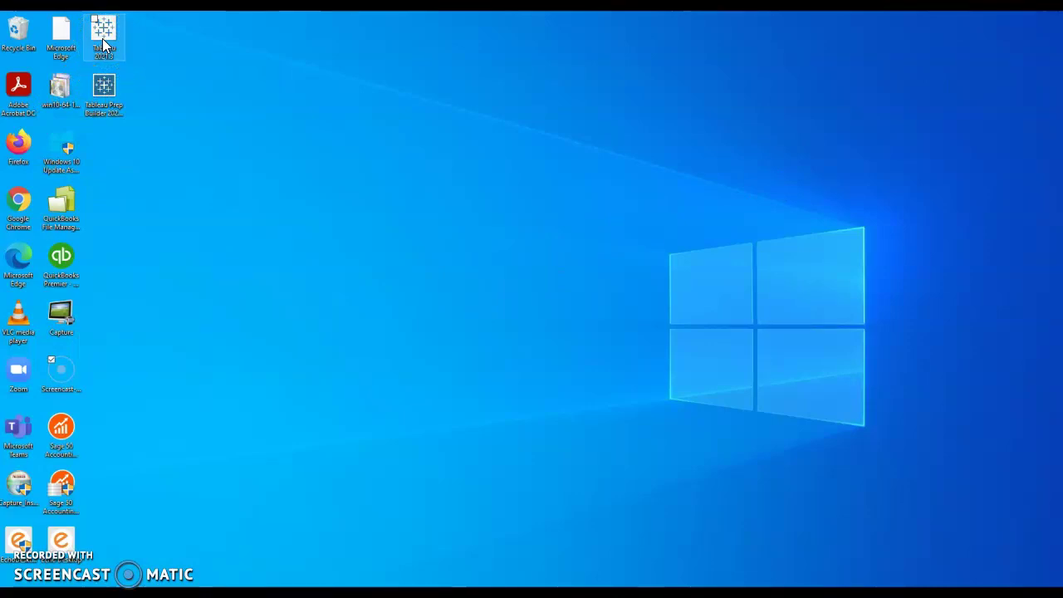
{"action": "left_click", "coordinate": [112, 77]}
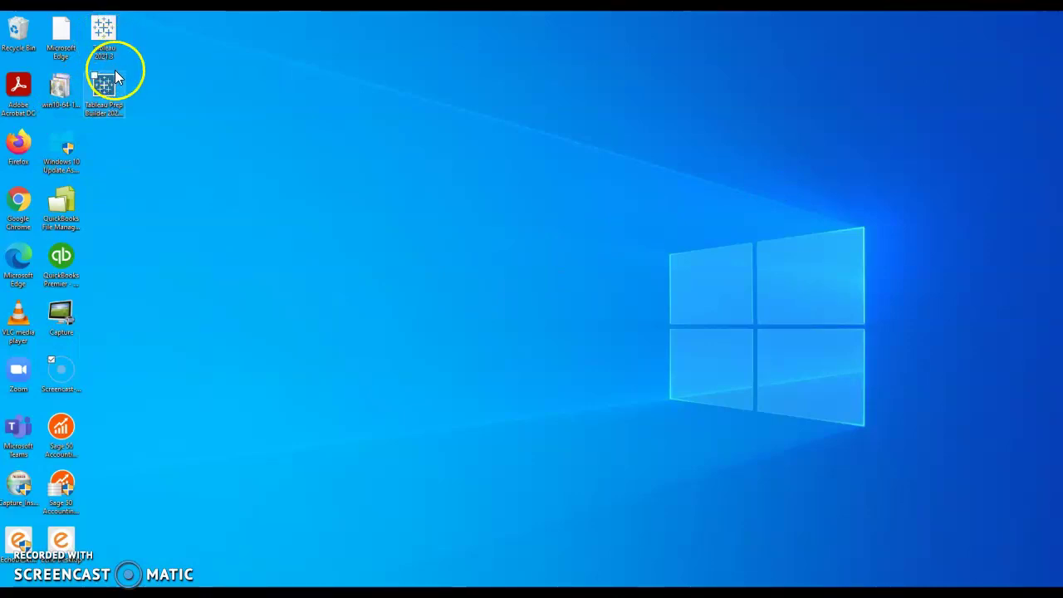
{"action": "left_click", "coordinate": [127, 123]}
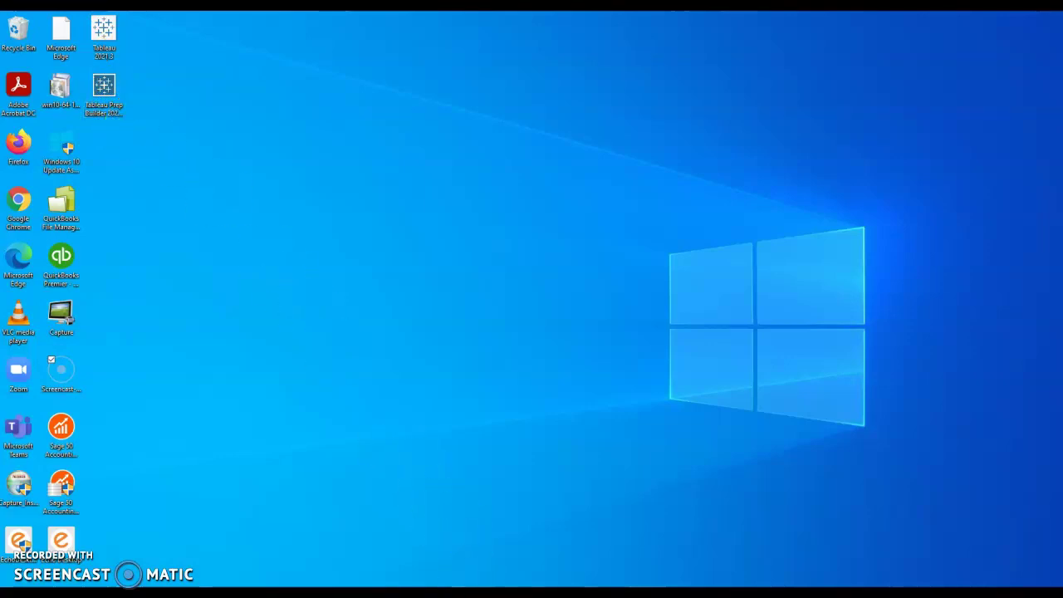
{"action": "left_click", "coordinate": [470, 588]}
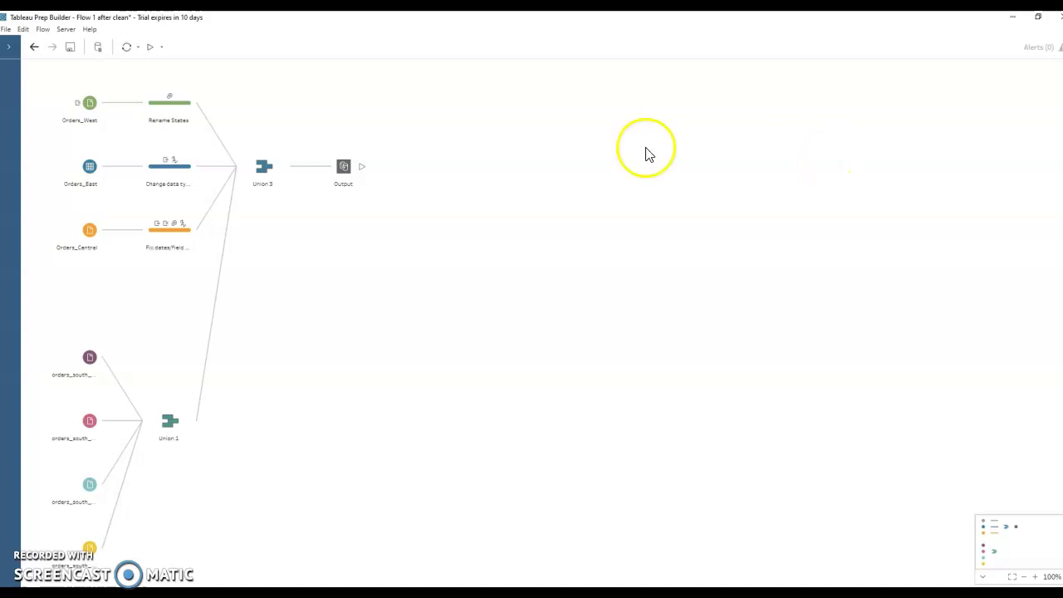
Step: Expand the list of data connections used by the flow
{"action": "left_click", "coordinate": [11, 48]}
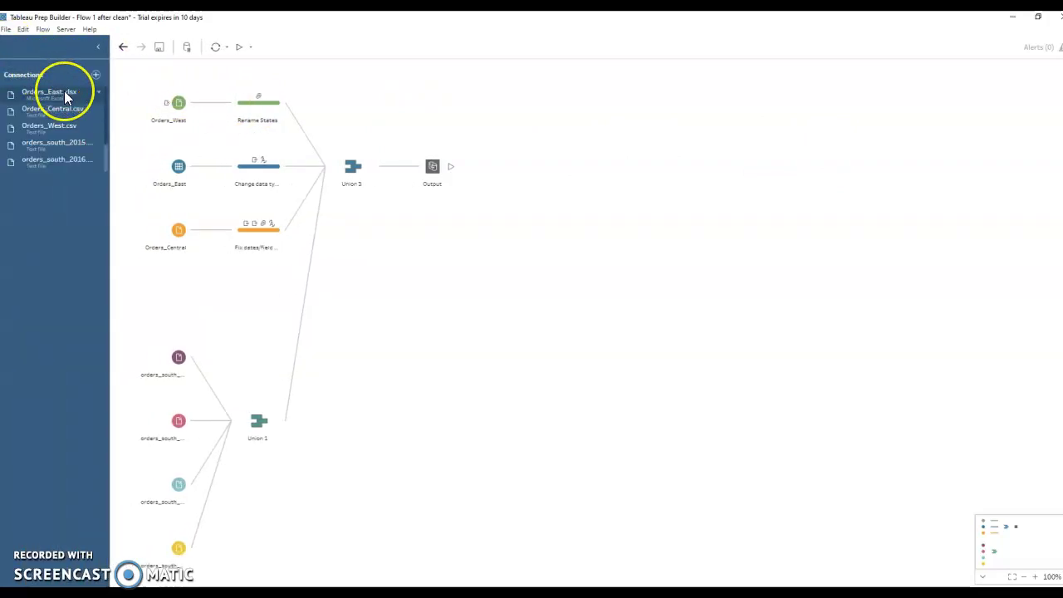